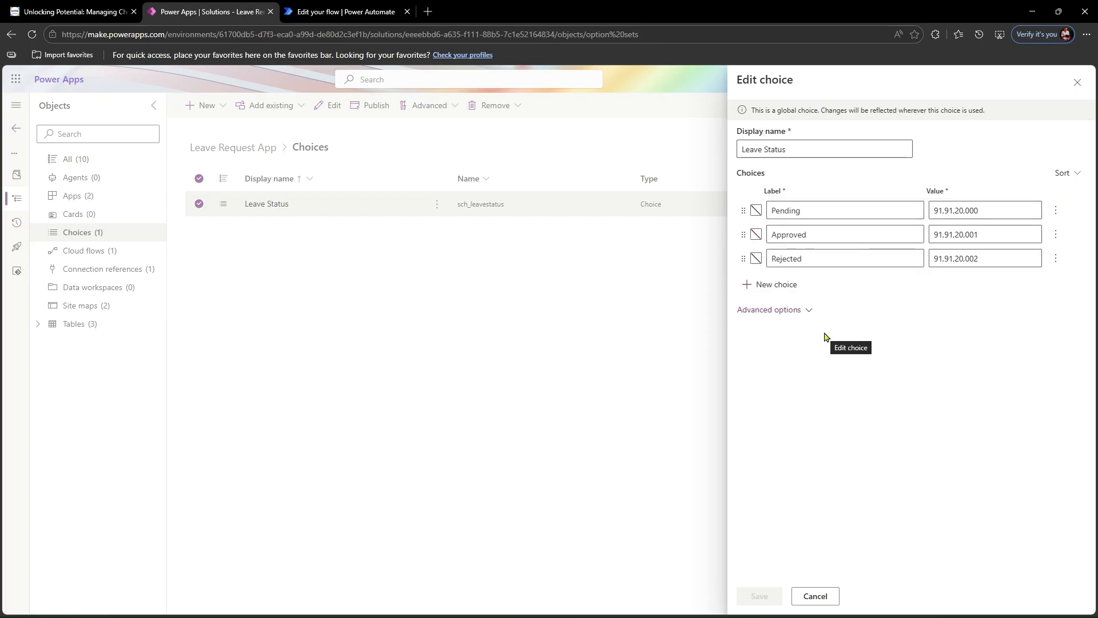
# - Examine the Pending, Approved and Rejected labels in the Leave Status choice
pyautogui.click(814, 211)
pyautogui.click(822, 238)
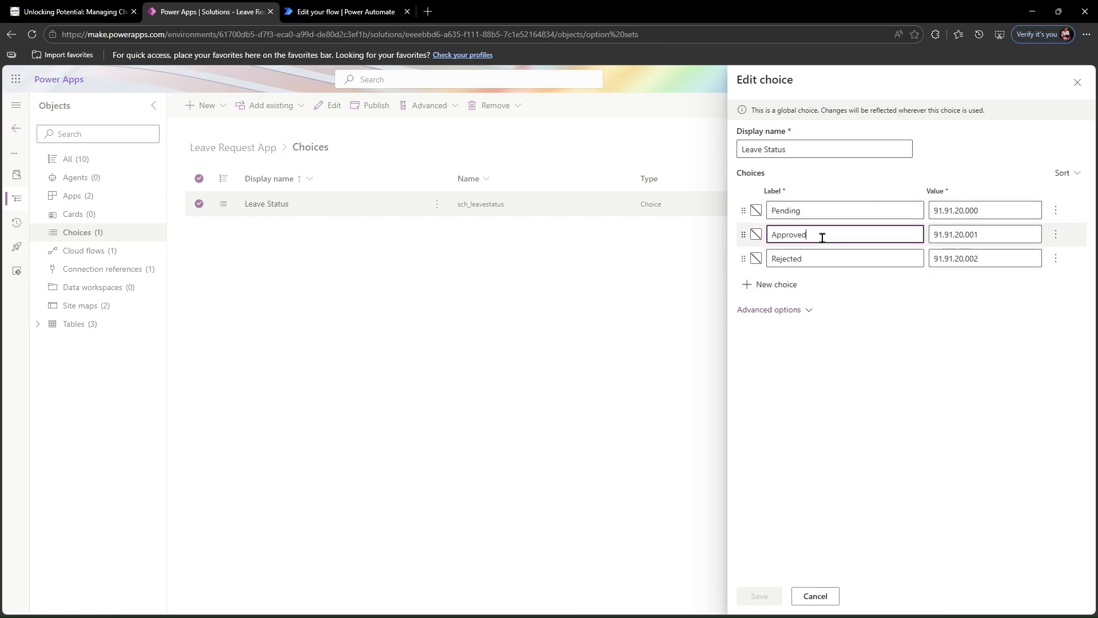
pyautogui.click(821, 258)
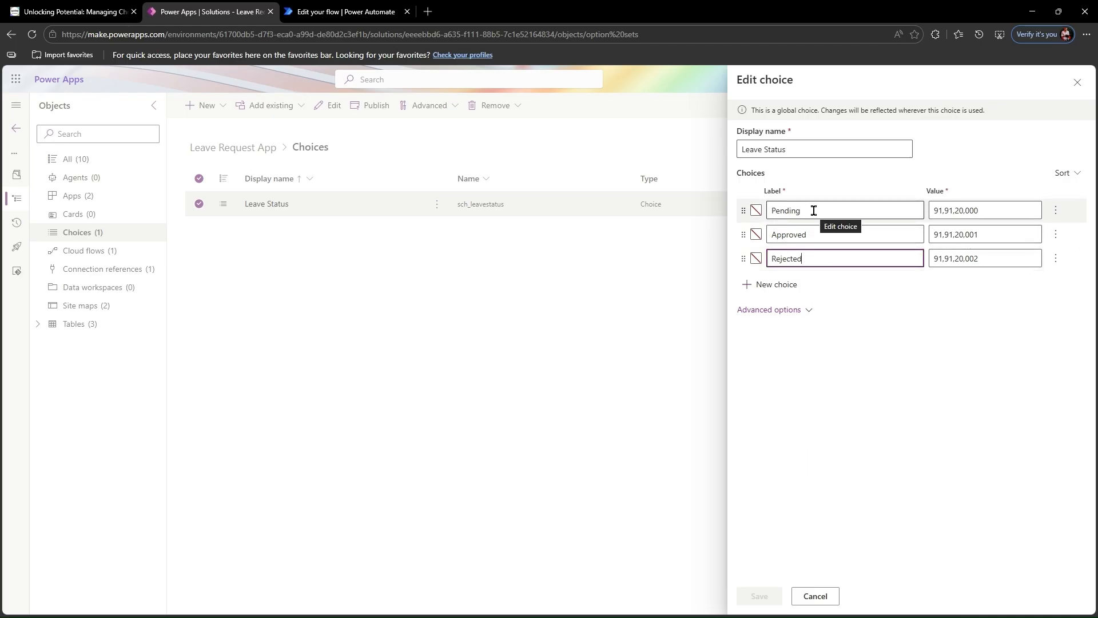
pyautogui.click(794, 286)
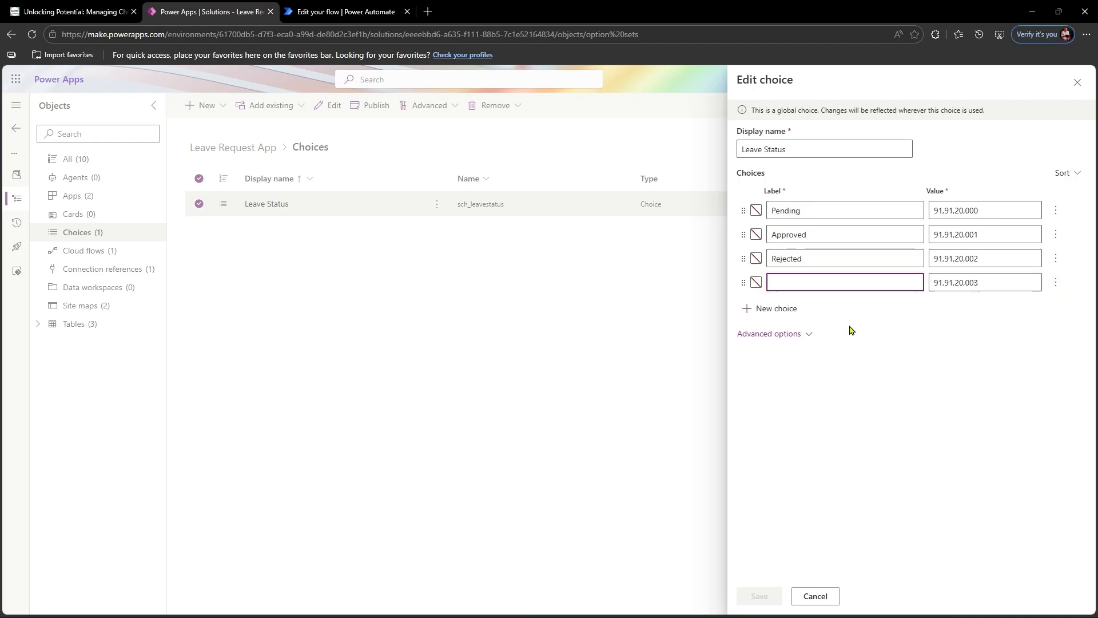
pyautogui.click(793, 312)
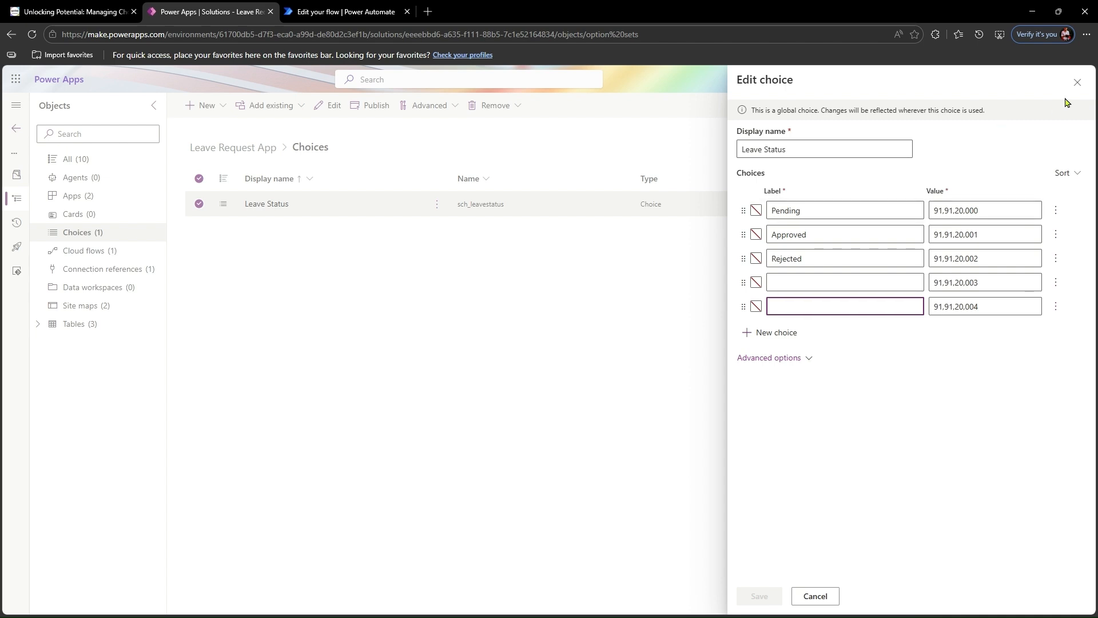
pyautogui.click(1075, 84)
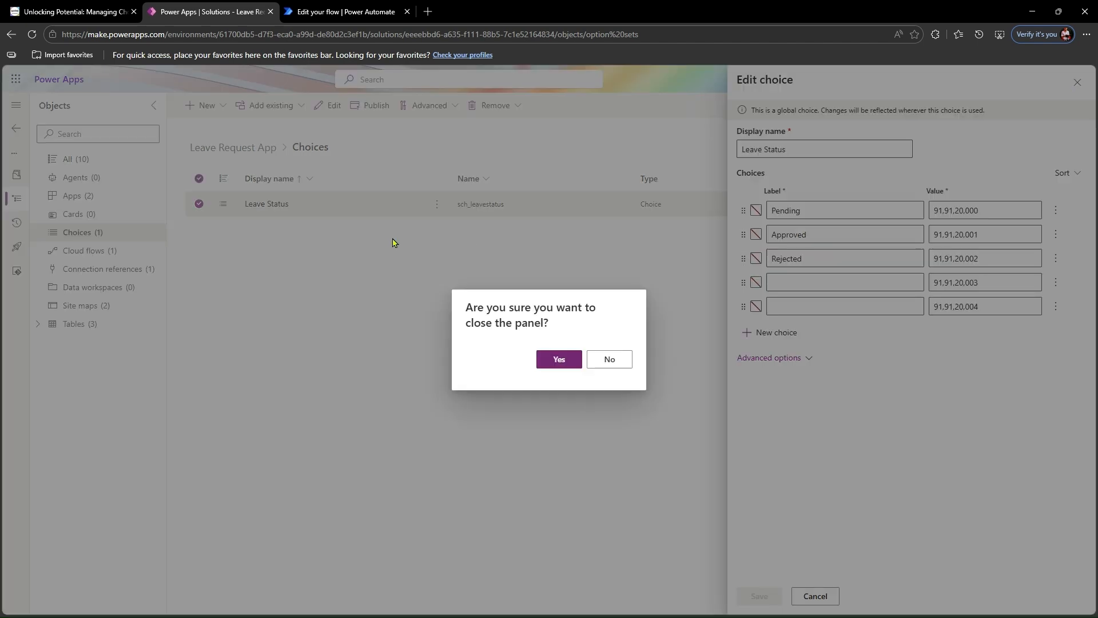
pyautogui.click(570, 360)
# - Switch to the UpdateChoicesValue flow in Power Automate and examine the parameters of its Switch action and manual trigger
pyautogui.click(328, 17)
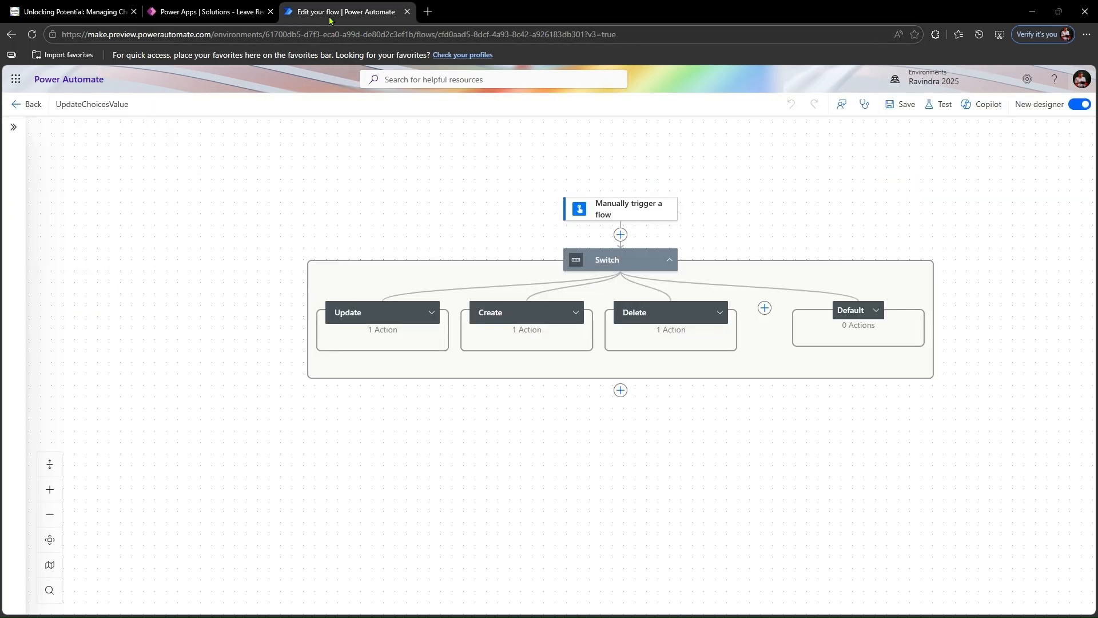
pyautogui.click(611, 266)
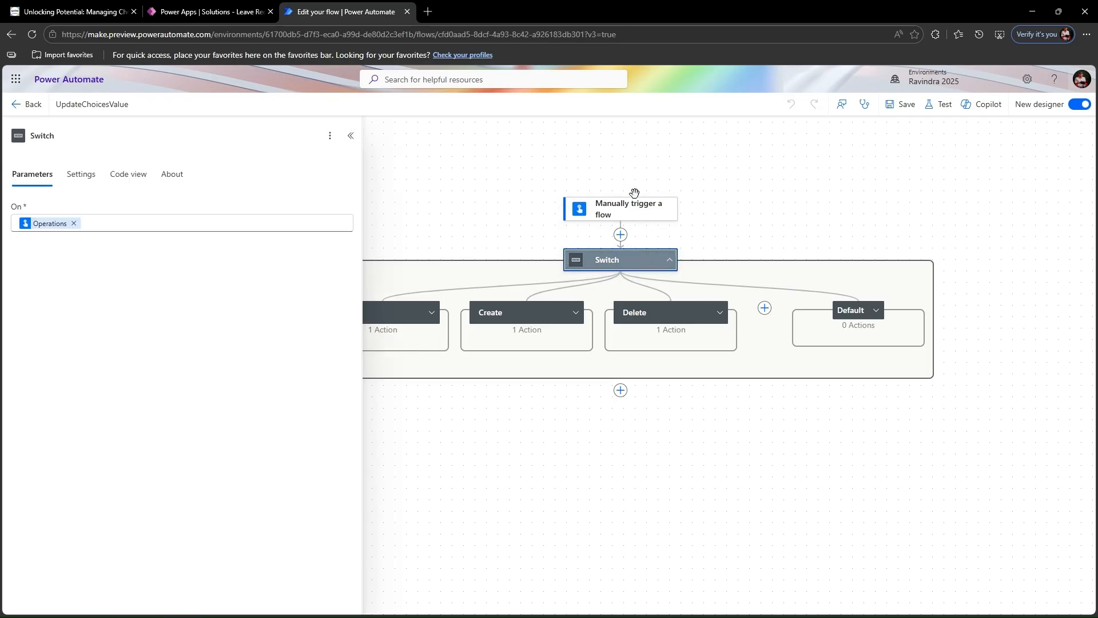
pyautogui.click(631, 216)
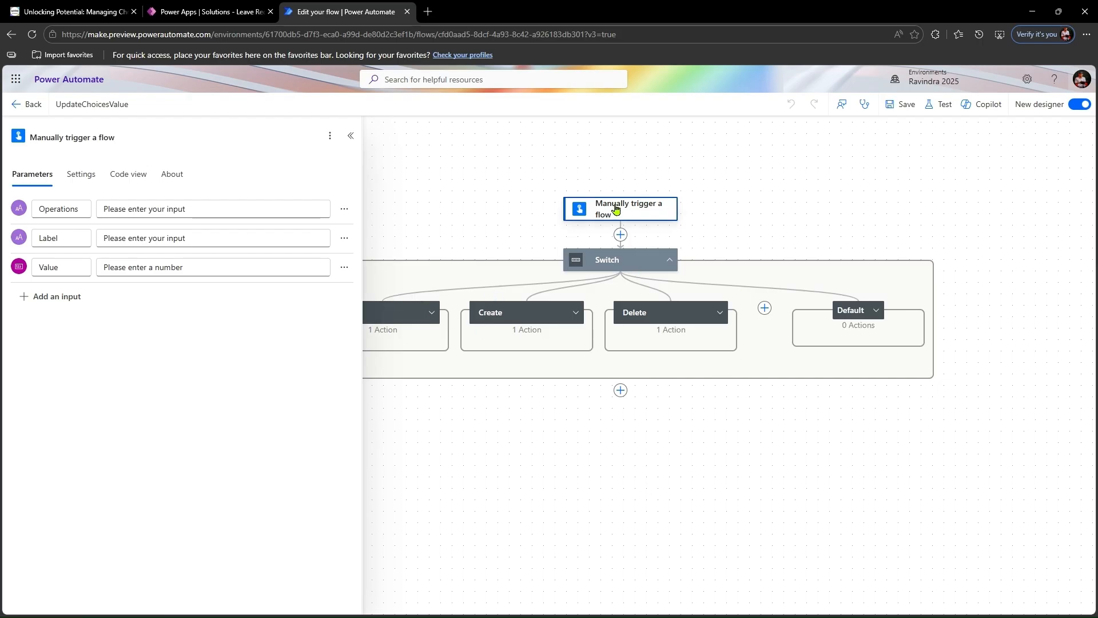
# - Start a manual test of the UpdateChoicesValue flow
pyautogui.click(944, 107)
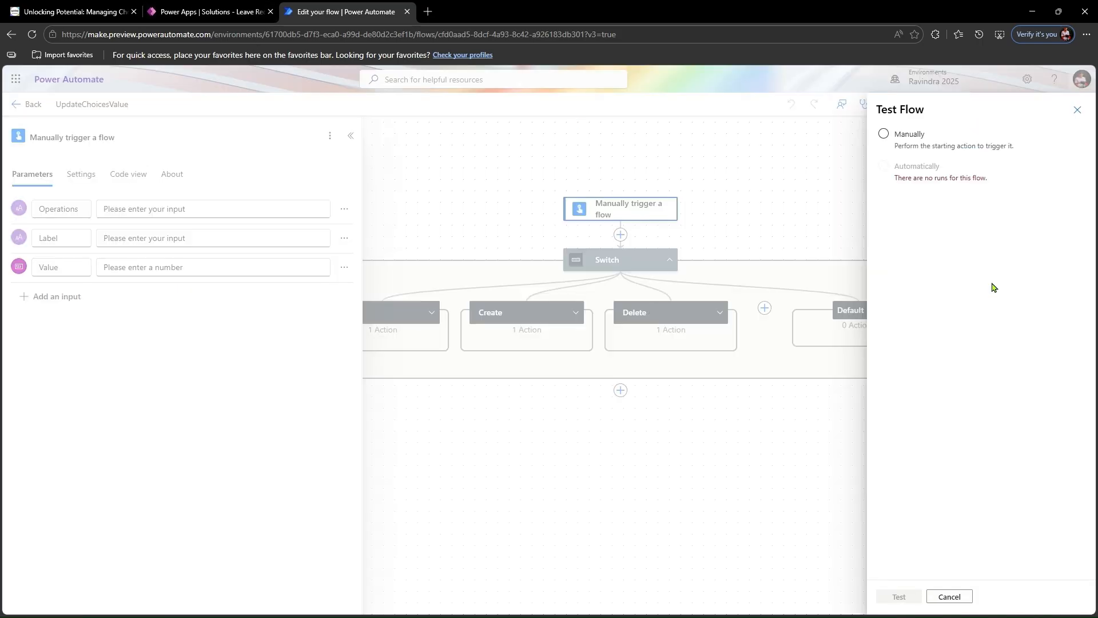
pyautogui.click(923, 147)
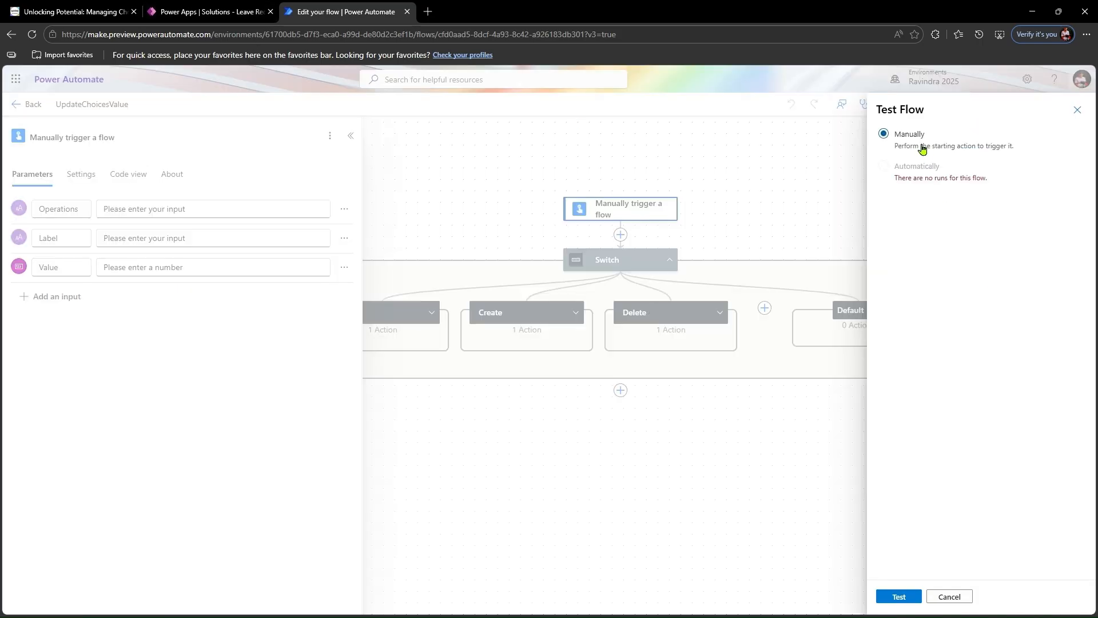
pyautogui.click(907, 600)
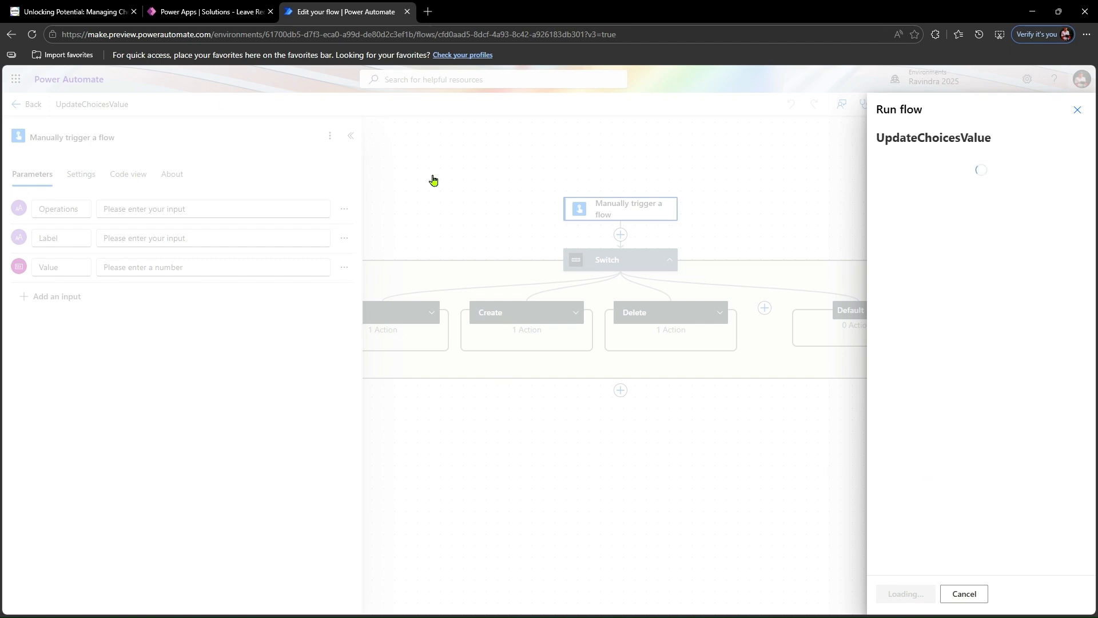
# - Switch to the Savinj article on managing choice columns and read through its InsertOptionValue, UpdateOptionValue and DeleteOptionValue sections
pyautogui.click(103, 11)
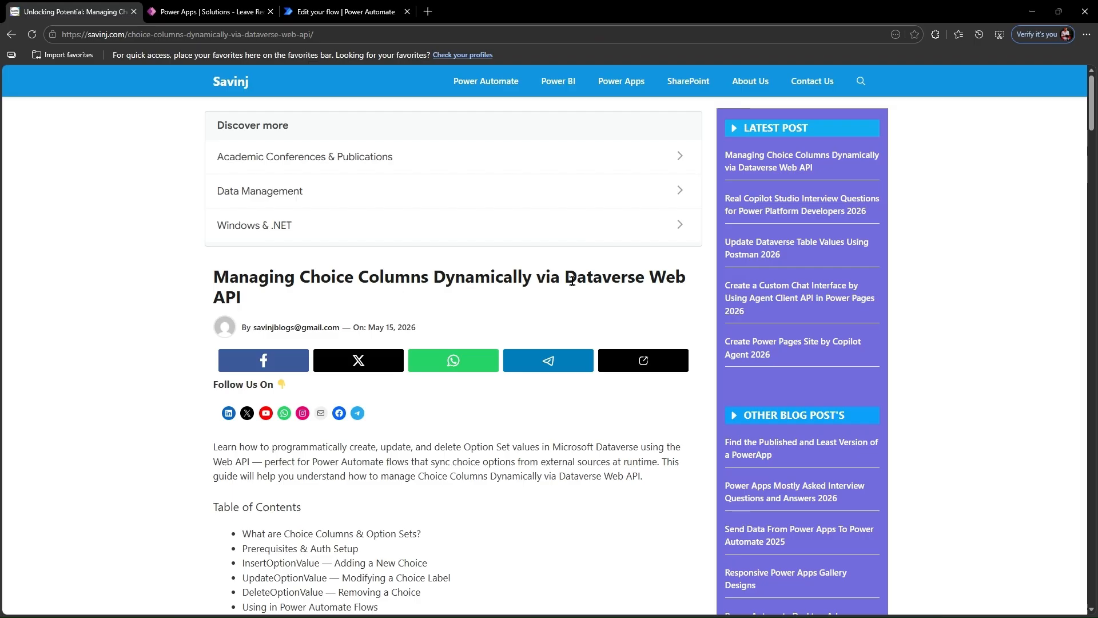
pyautogui.scroll(-8, 539, 368)
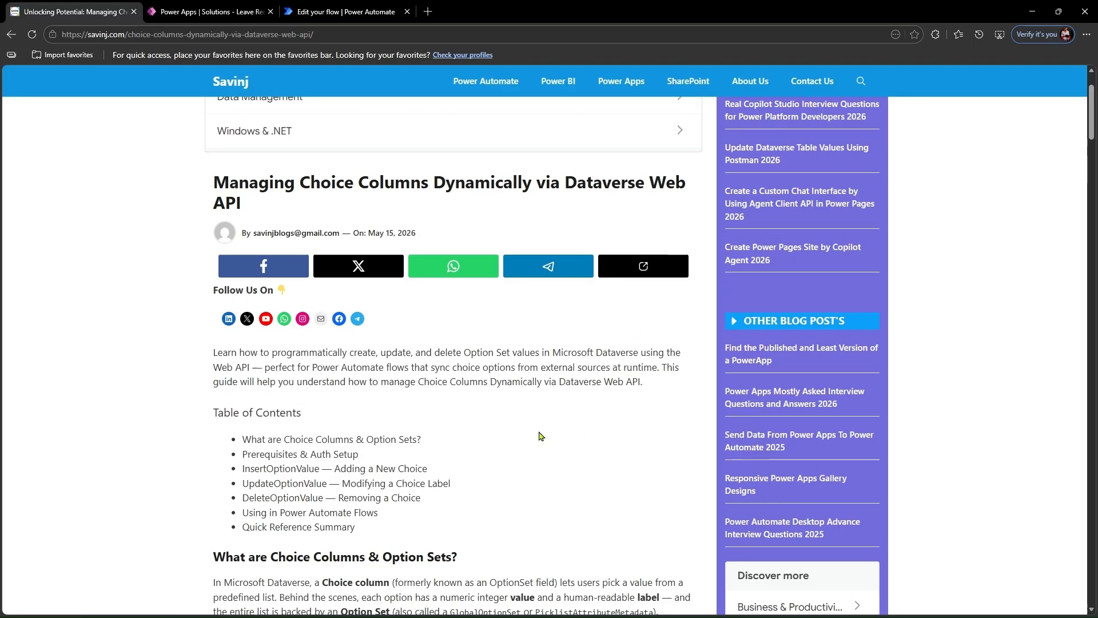
pyautogui.scroll(-10, 435, 290)
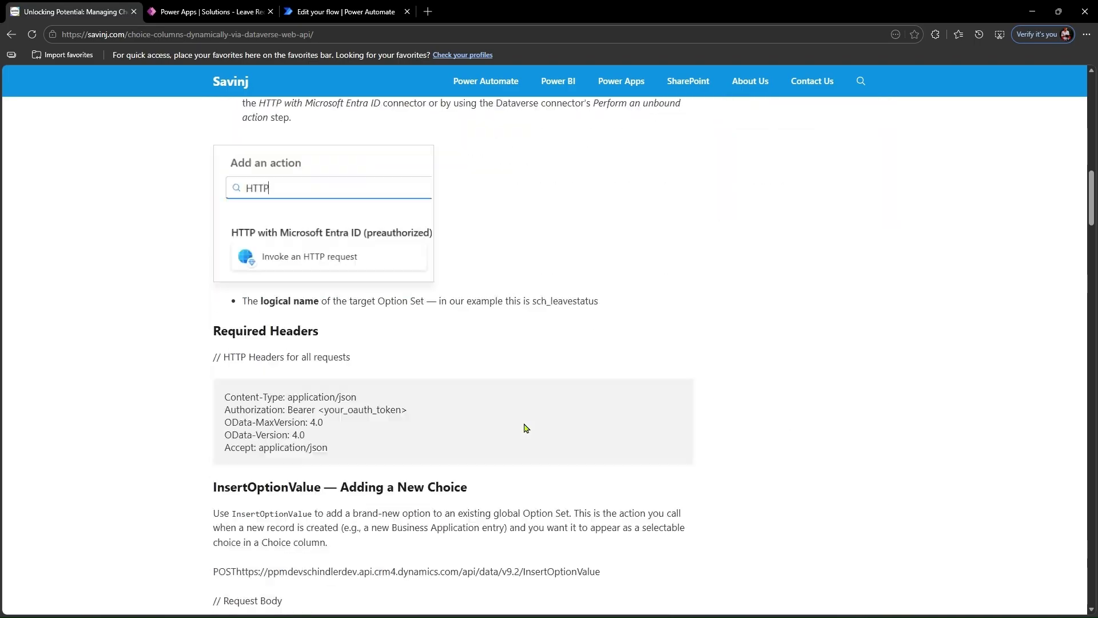
pyautogui.scroll(-3, 402, 402)
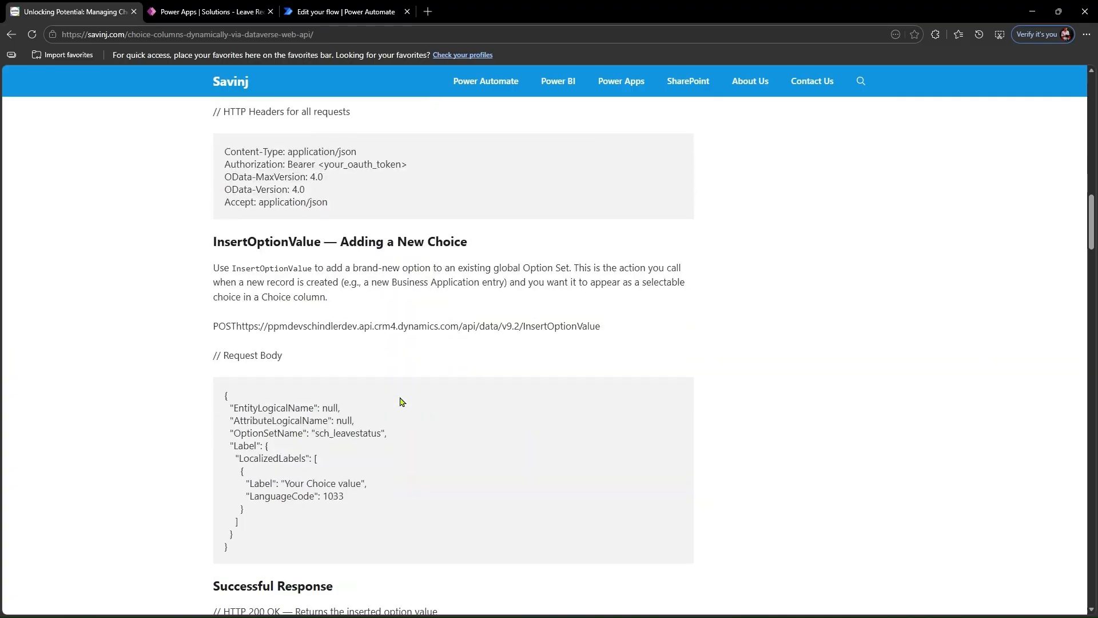
pyautogui.scroll(-3, 394, 501)
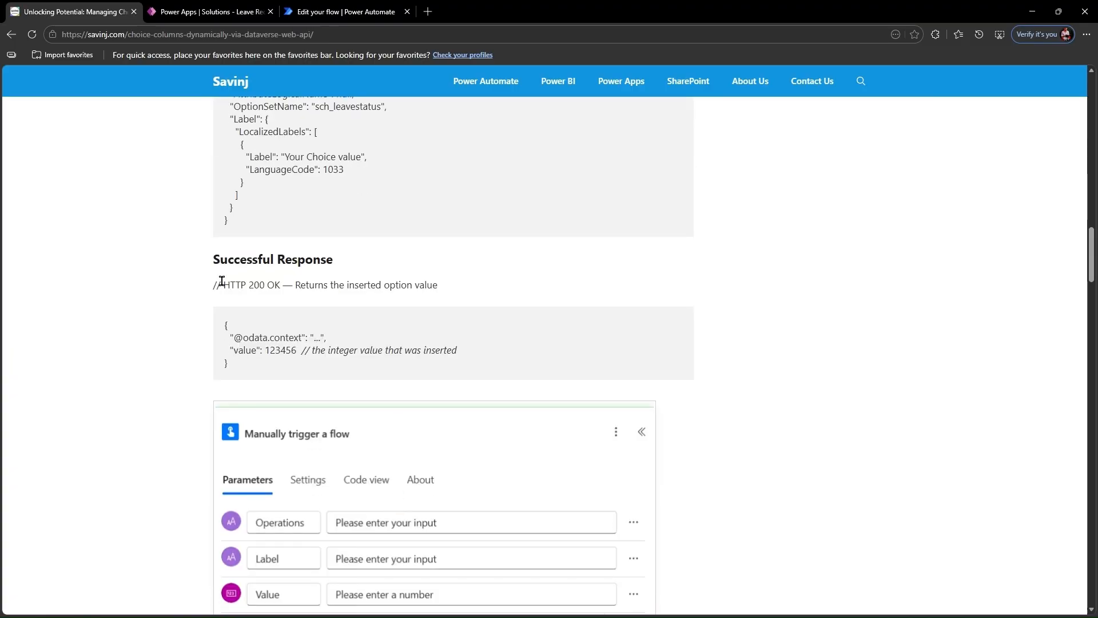
pyautogui.scroll(-6, 360, 440)
pyautogui.scroll(-5, 423, 338)
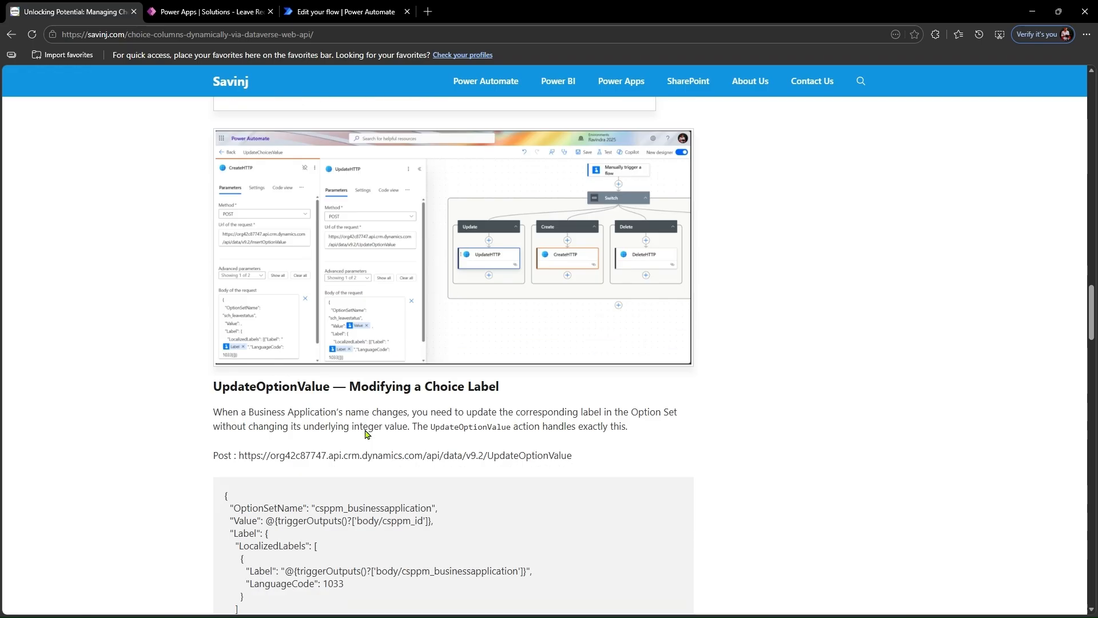
pyautogui.scroll(-10, 355, 403)
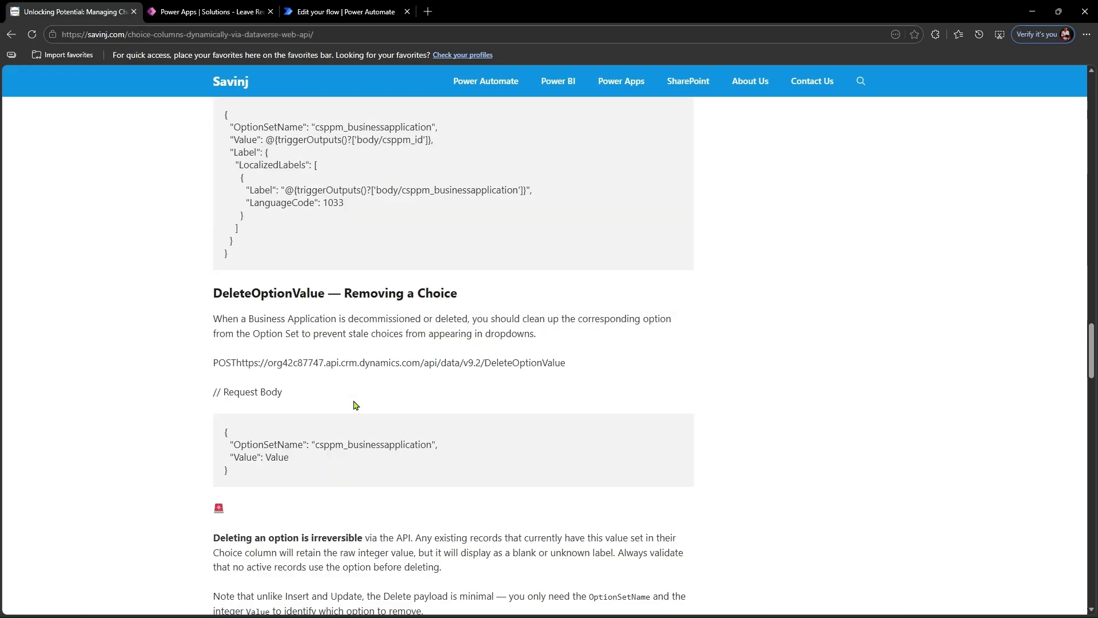
pyautogui.scroll(-10, 355, 405)
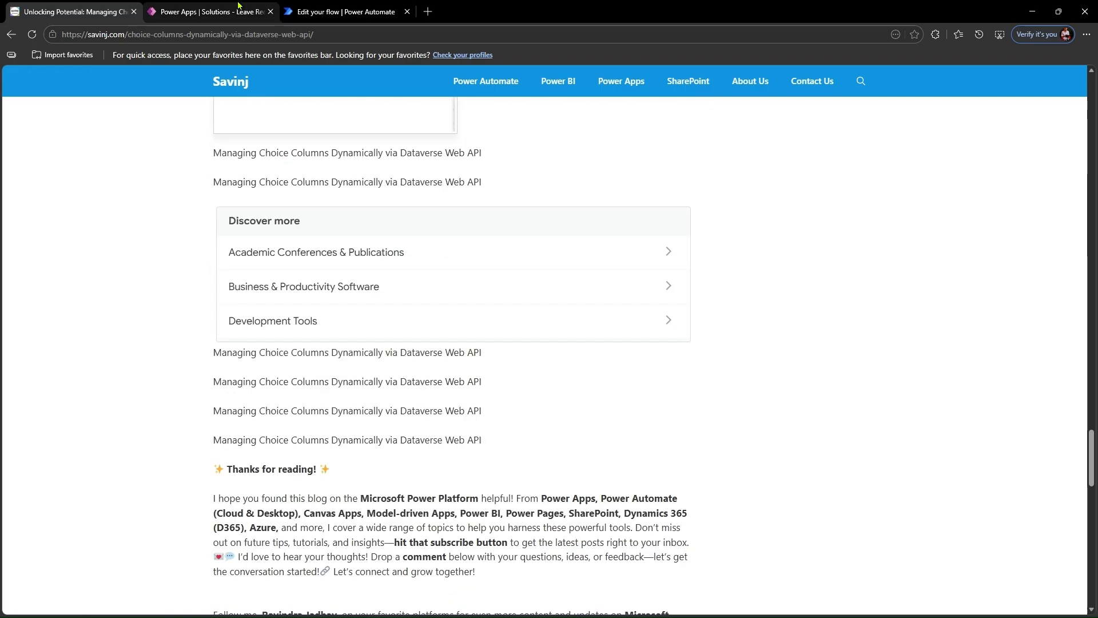
# - Return to the UpdateChoicesValue test in Power Automate and run the flow with Operations Create, Label New Choice and Value 1
pyautogui.click(208, 12)
pyautogui.click(320, 8)
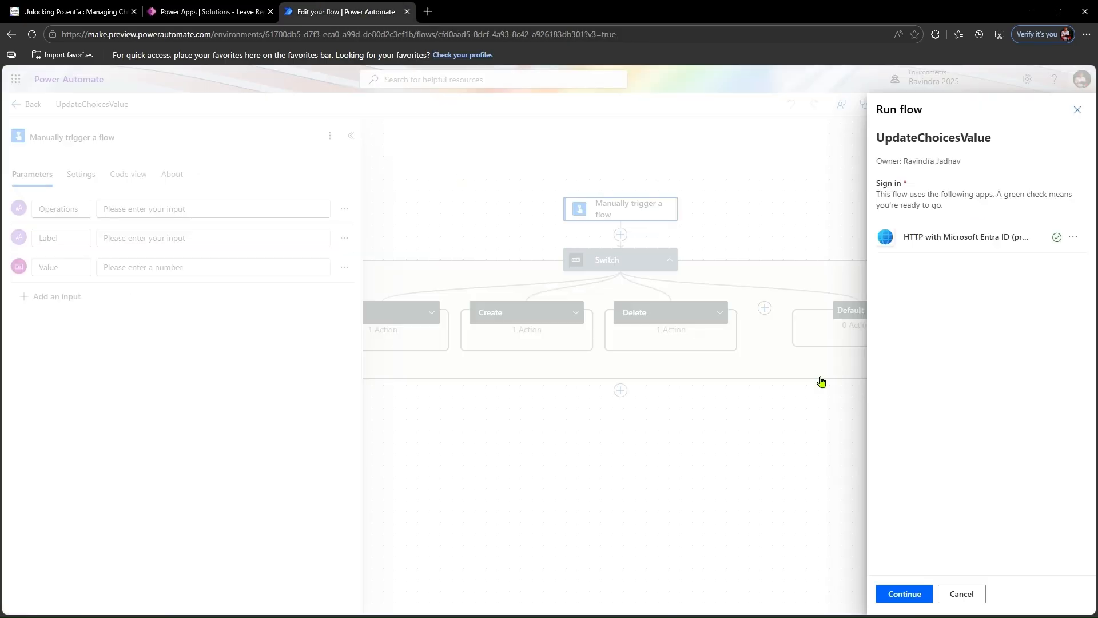
pyautogui.click(918, 599)
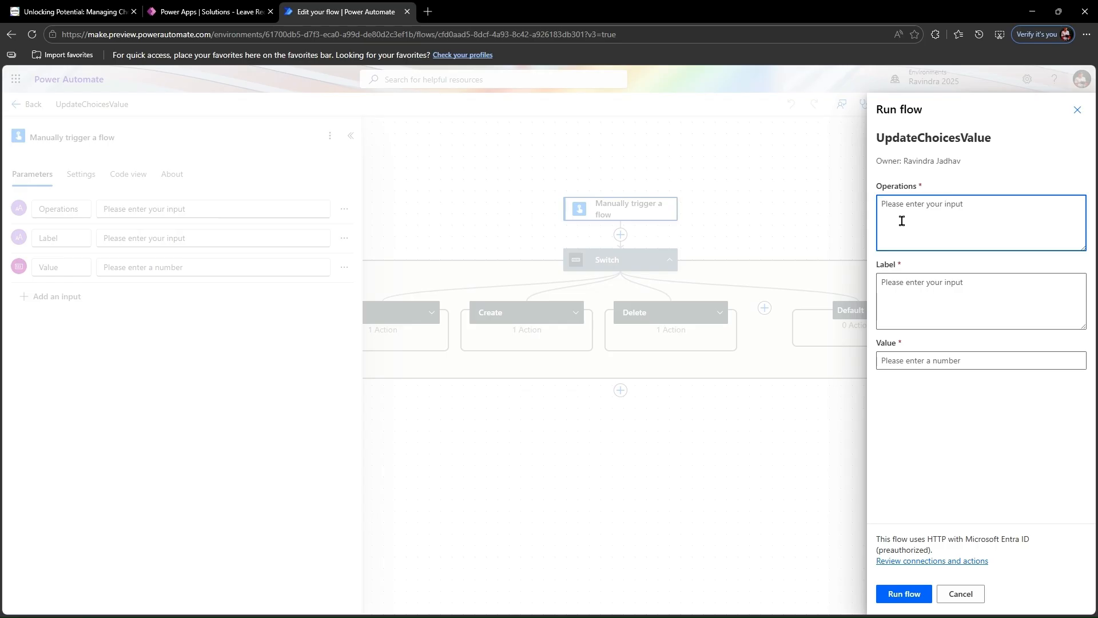
pyautogui.write('Create')
pyautogui.press('Tab')
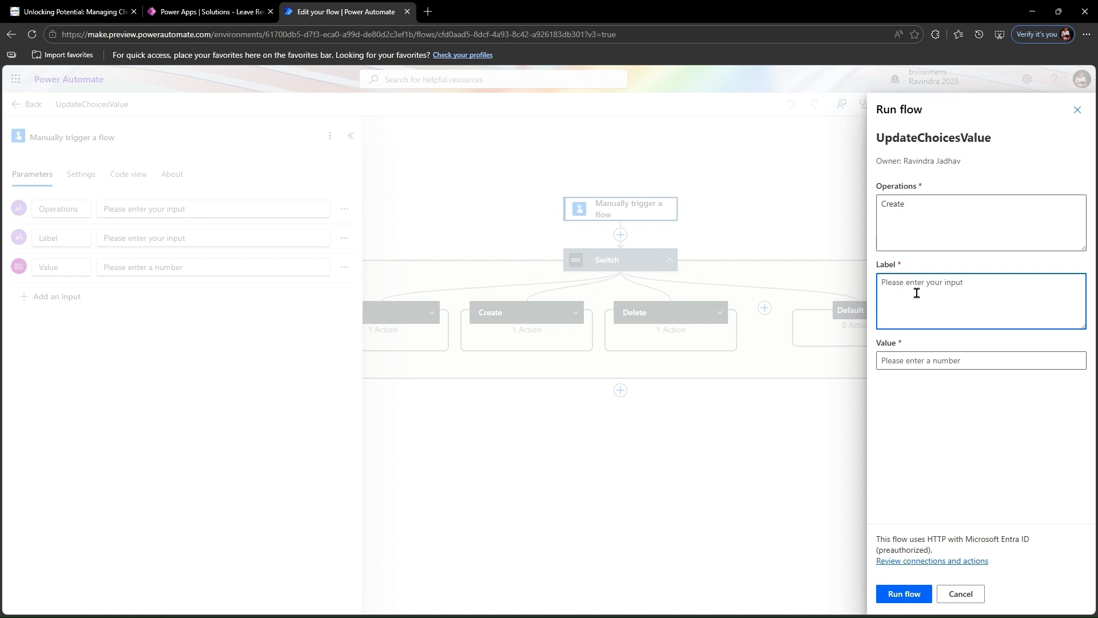
pyautogui.write('New Choice')
pyautogui.click(929, 359)
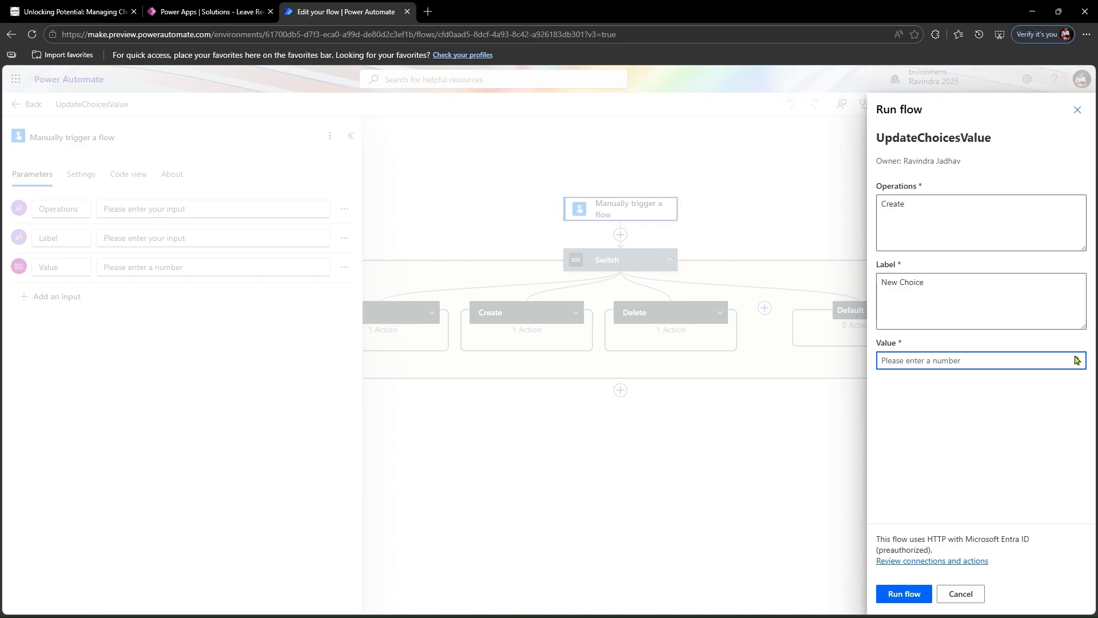
pyautogui.click(1077, 357)
pyautogui.click(970, 431)
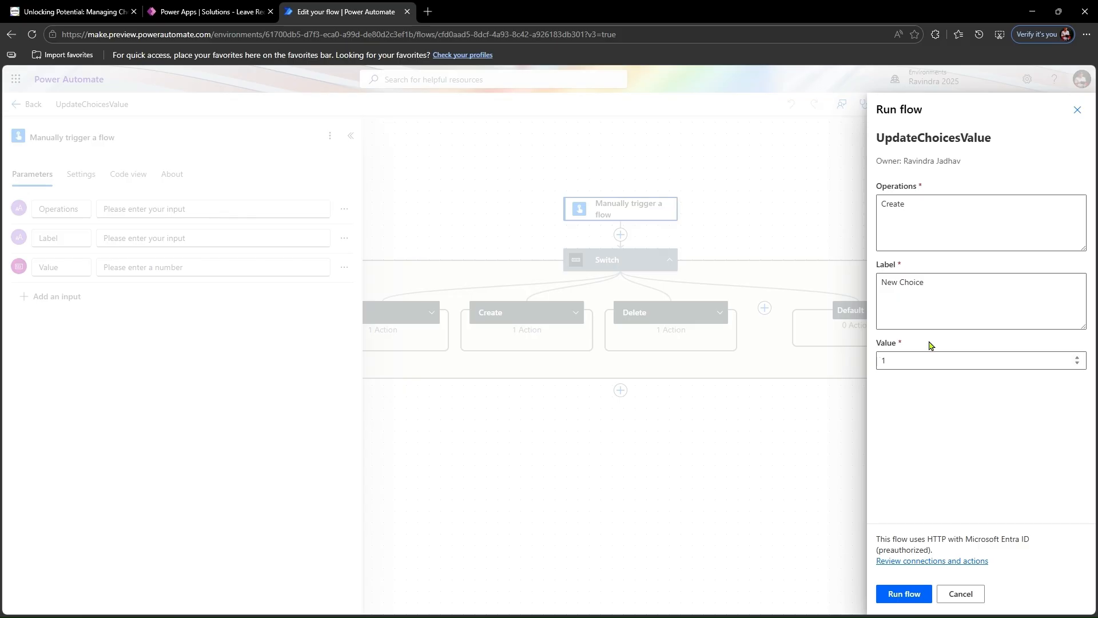
pyautogui.click(911, 593)
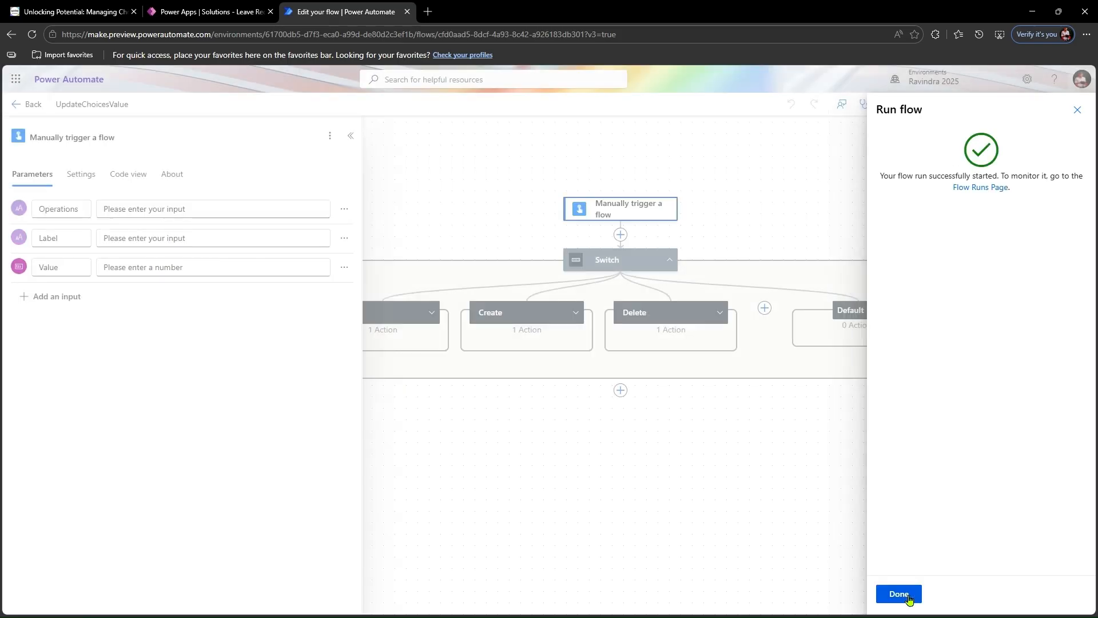
pyautogui.click(908, 593)
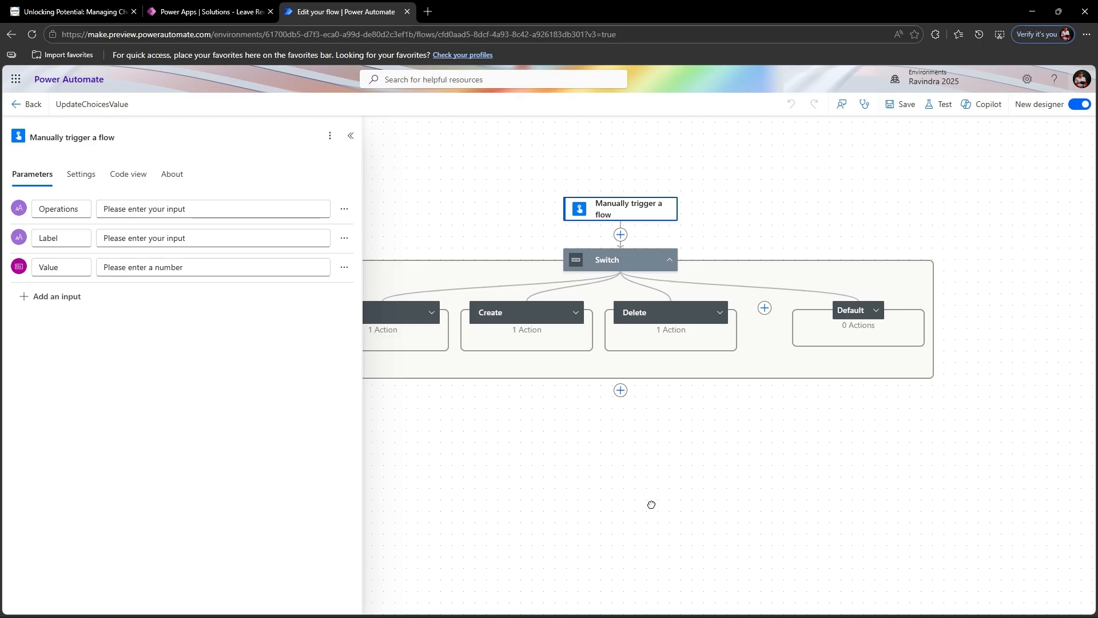
pyautogui.moveTo(650, 505); pyautogui.dragTo(771, 486)
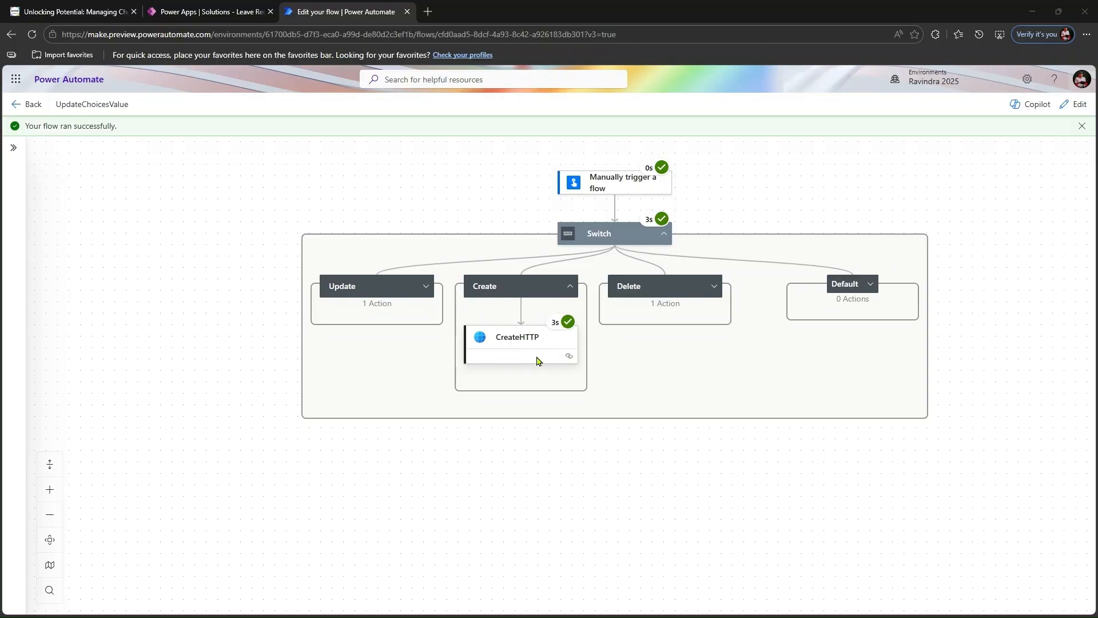
# - Switch to Power Apps, reopen the Leave Status choice and check the label and value of the New Choice option
pyautogui.click(191, 14)
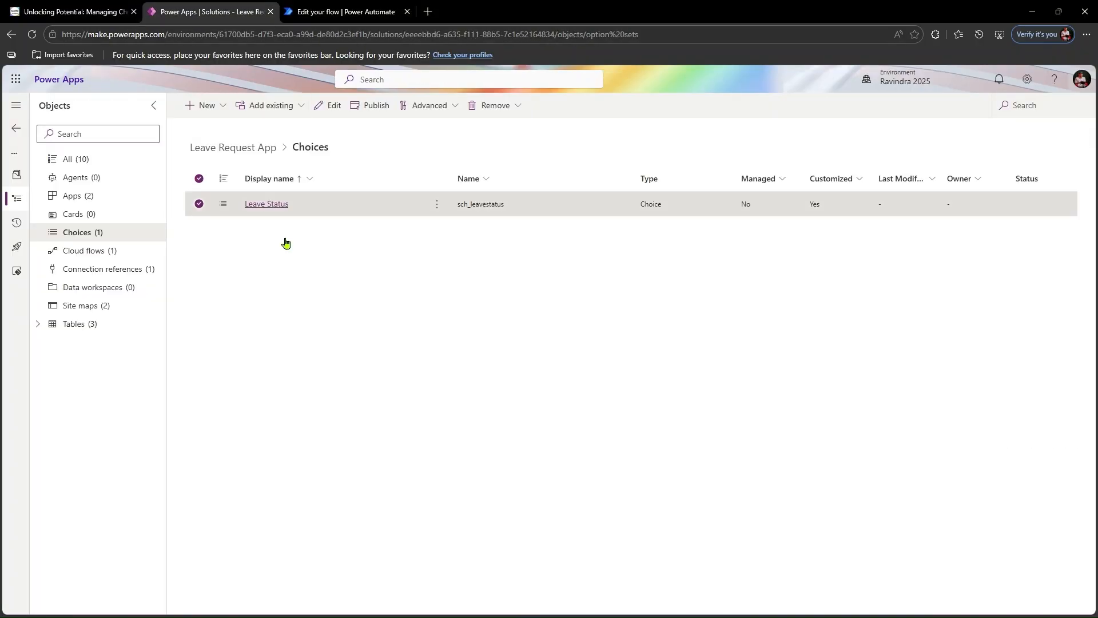
pyautogui.click(280, 207)
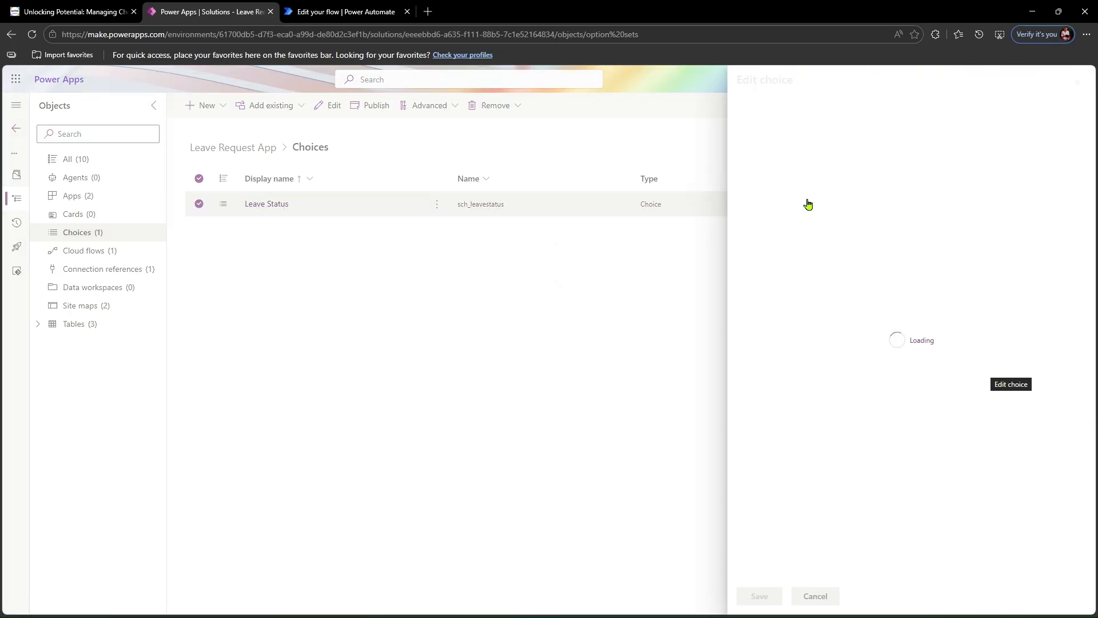
pyautogui.doubleClick(820, 281)
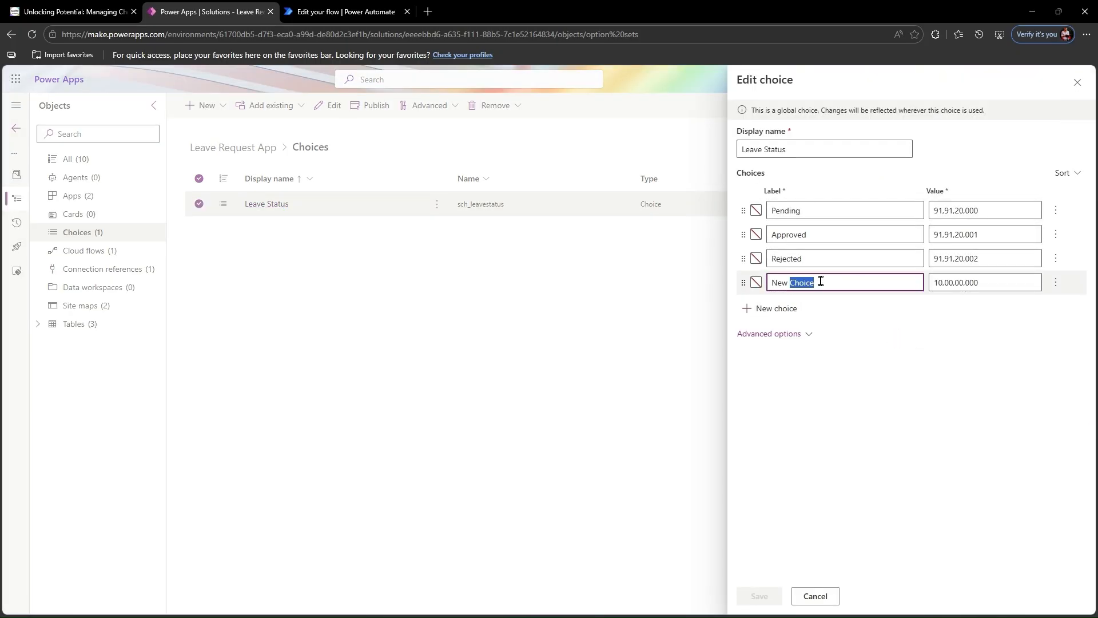
pyautogui.click(820, 280)
pyautogui.doubleClick(998, 283)
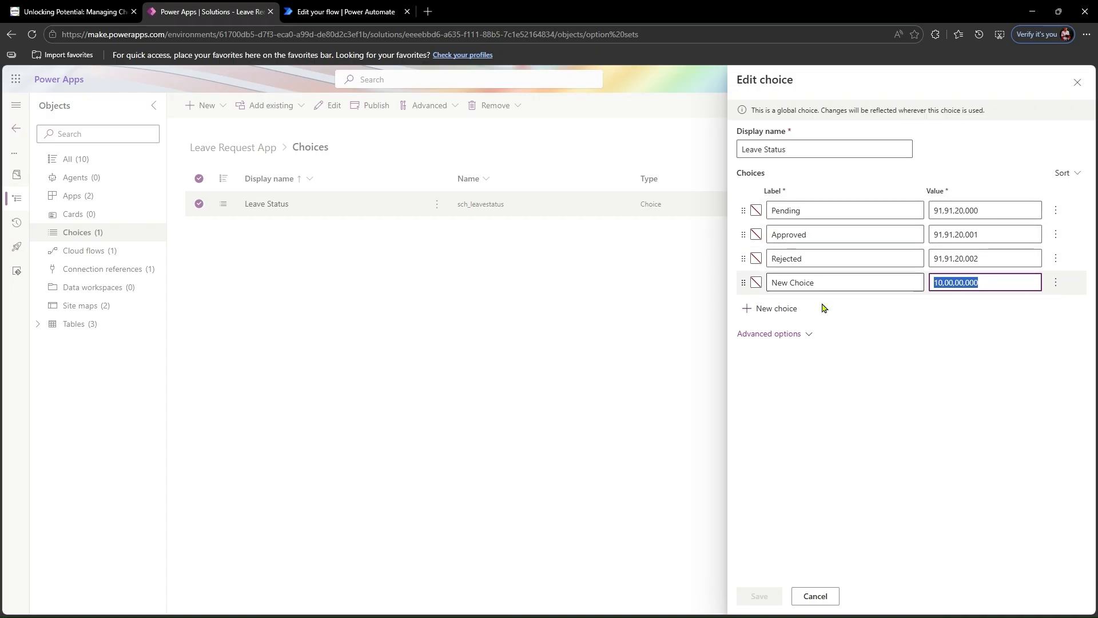
# - Switch to Power Automate and start another manual test of UpdateChoicesValue with Operations and Label both set to Update
pyautogui.click(355, 12)
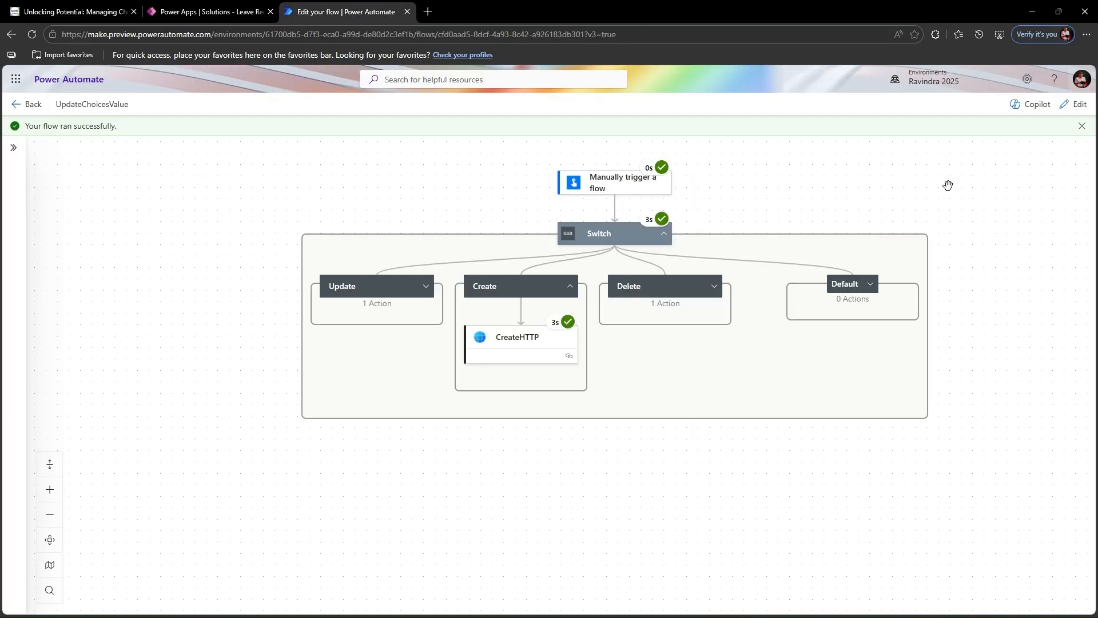
pyautogui.click(1068, 111)
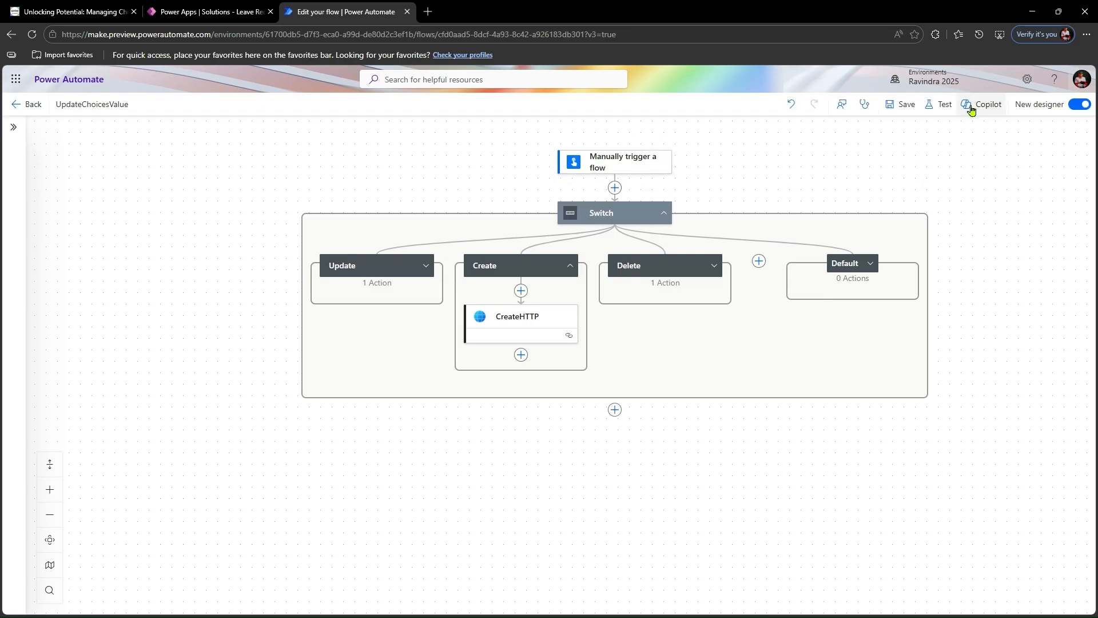
pyautogui.click(940, 104)
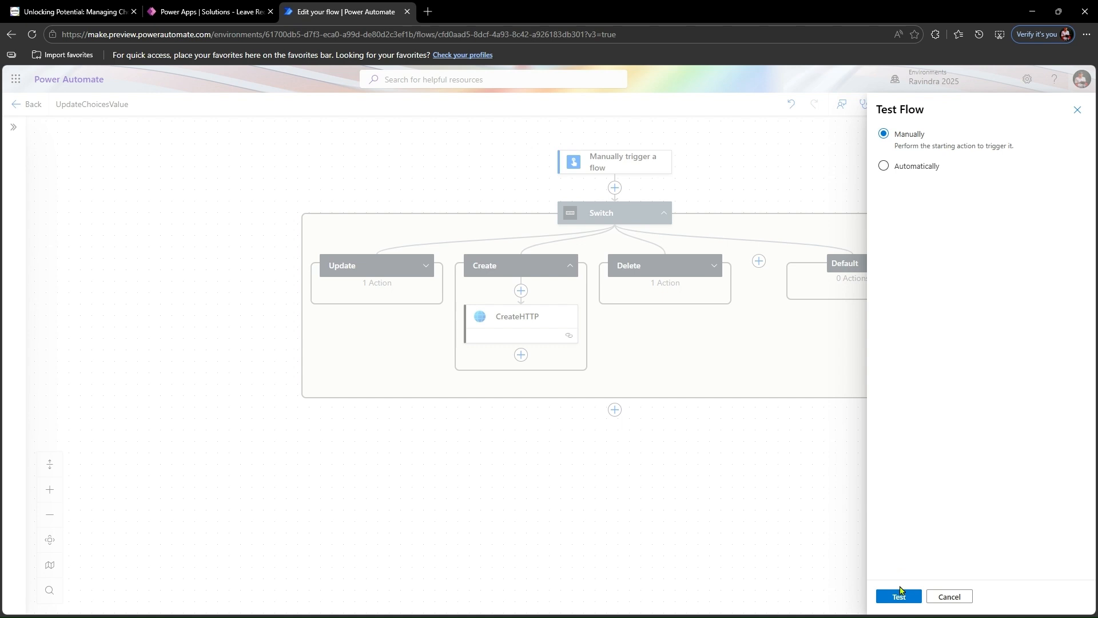
pyautogui.click(899, 596)
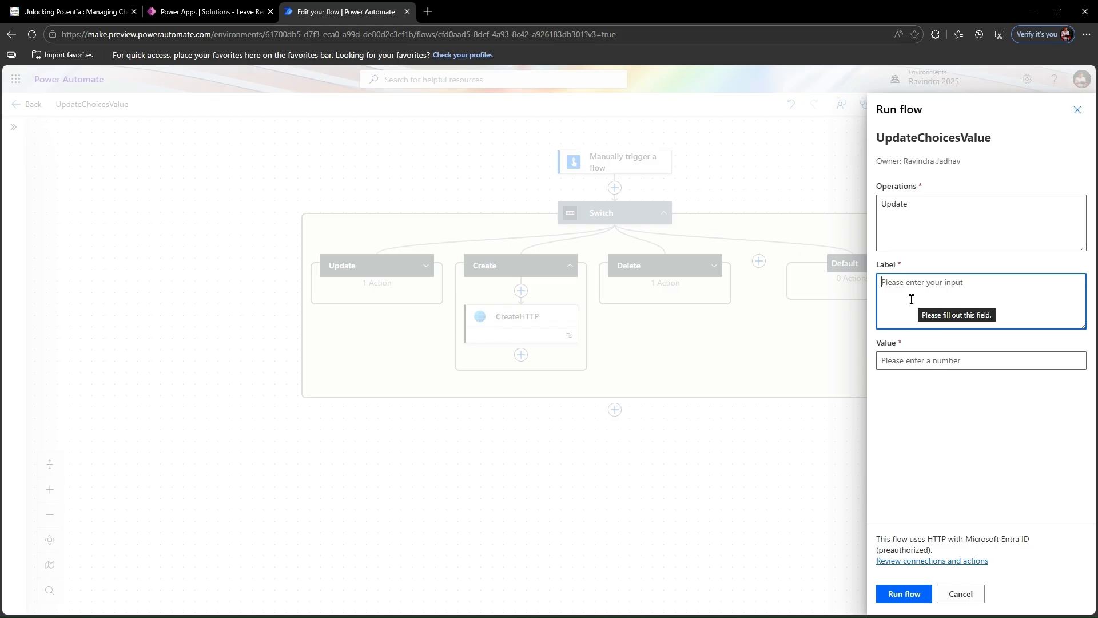
pyautogui.write('Update')
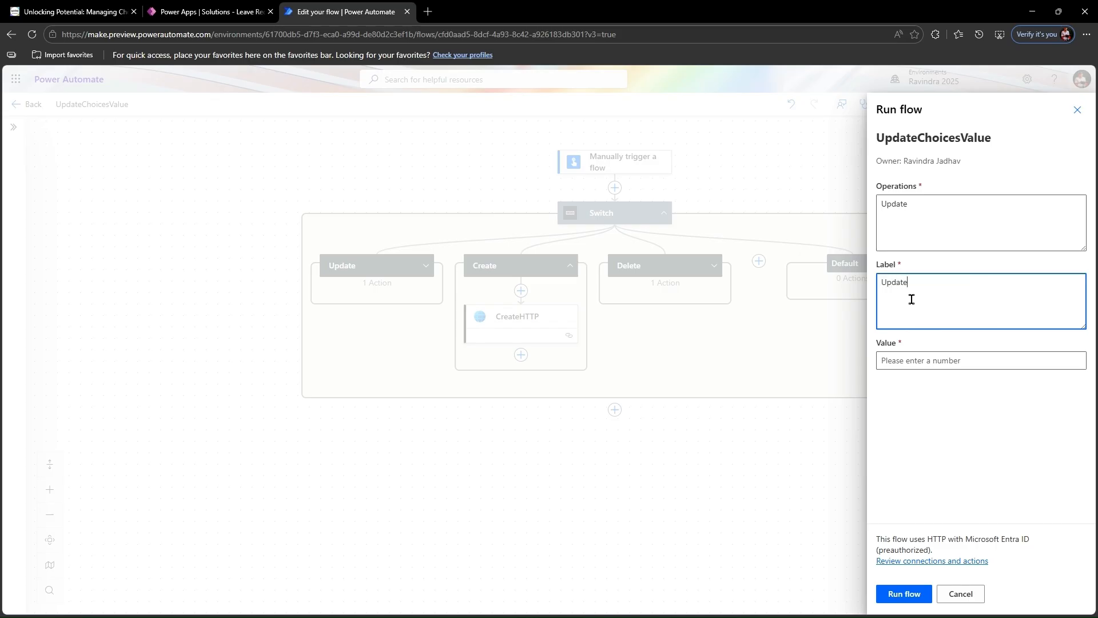
pyautogui.press('Tab')
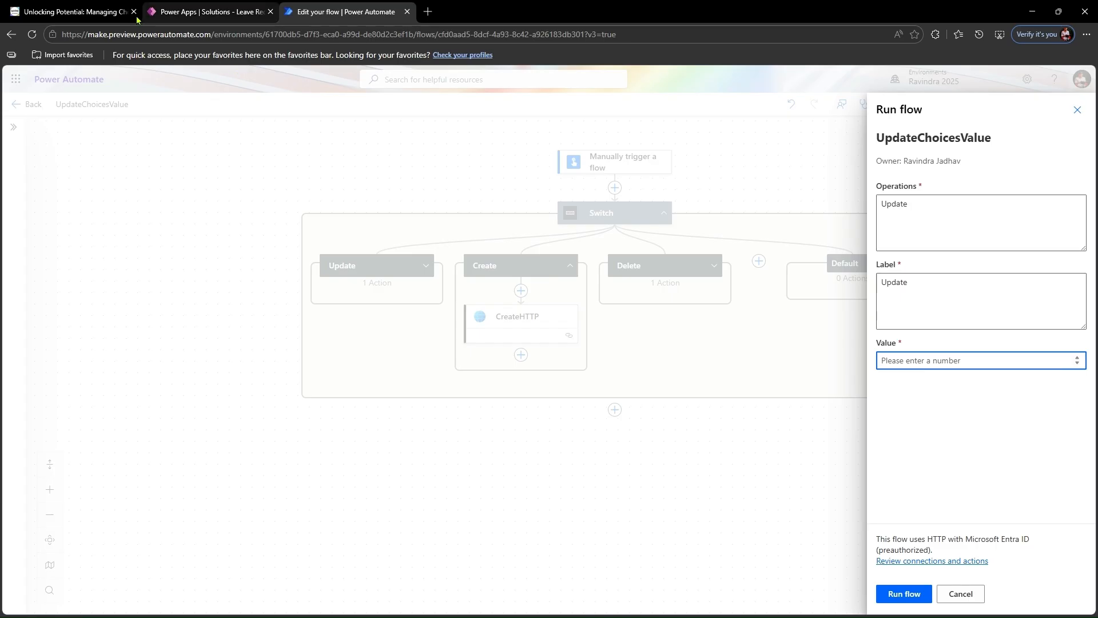
# - Copy the New Choice option's value from Leave Status in Power Apps, enter it as the flow's Value, 100000000, and run the flow
pyautogui.click(200, 12)
pyautogui.doubleClick(990, 279)
pyautogui.hotkey('ctrl', 'c')
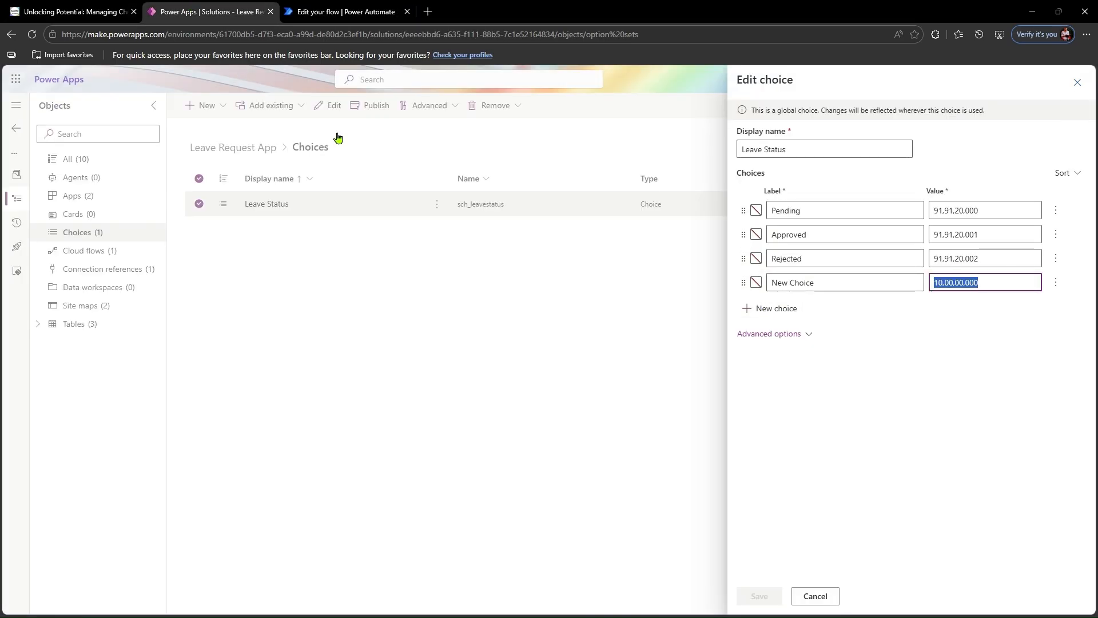
pyautogui.click(336, 10)
pyautogui.click(950, 358)
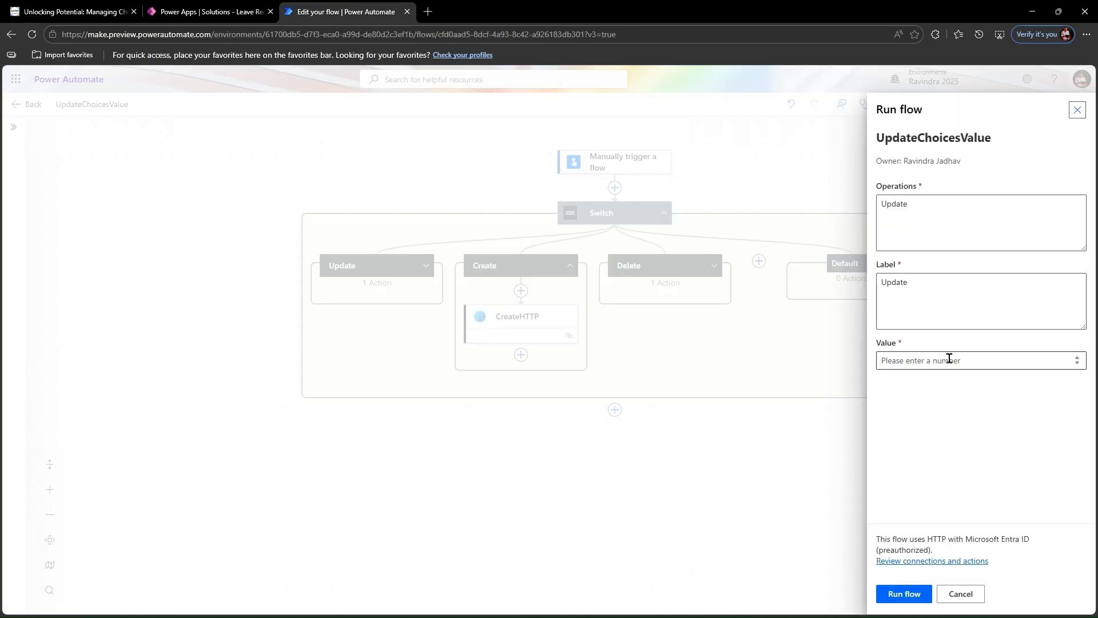
pyautogui.hotkey('ctrl', 'v')
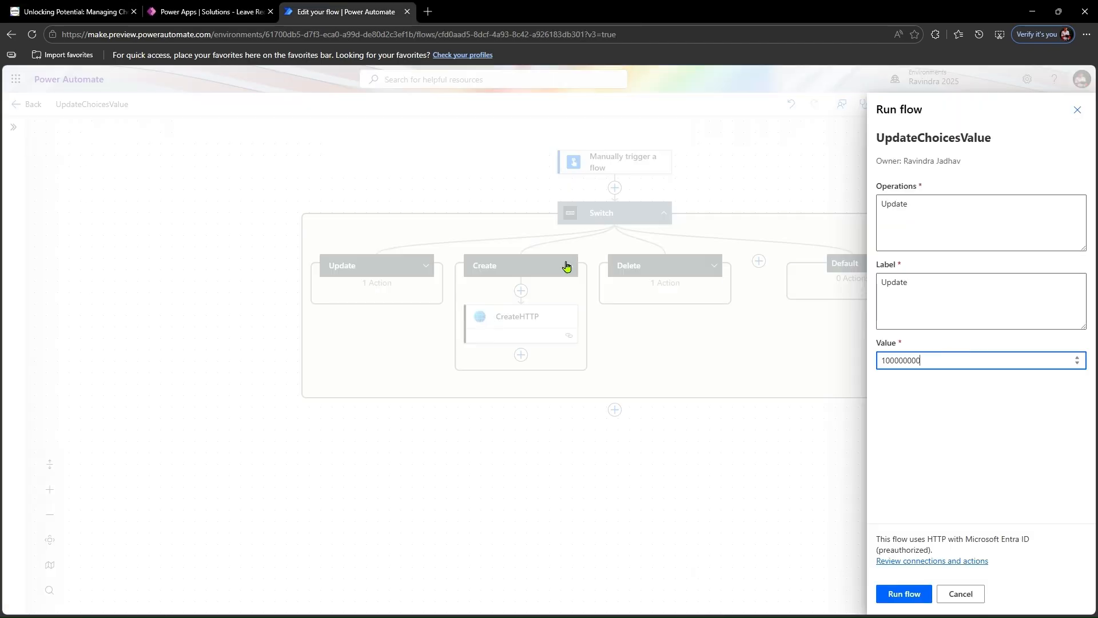
pyautogui.click(212, 11)
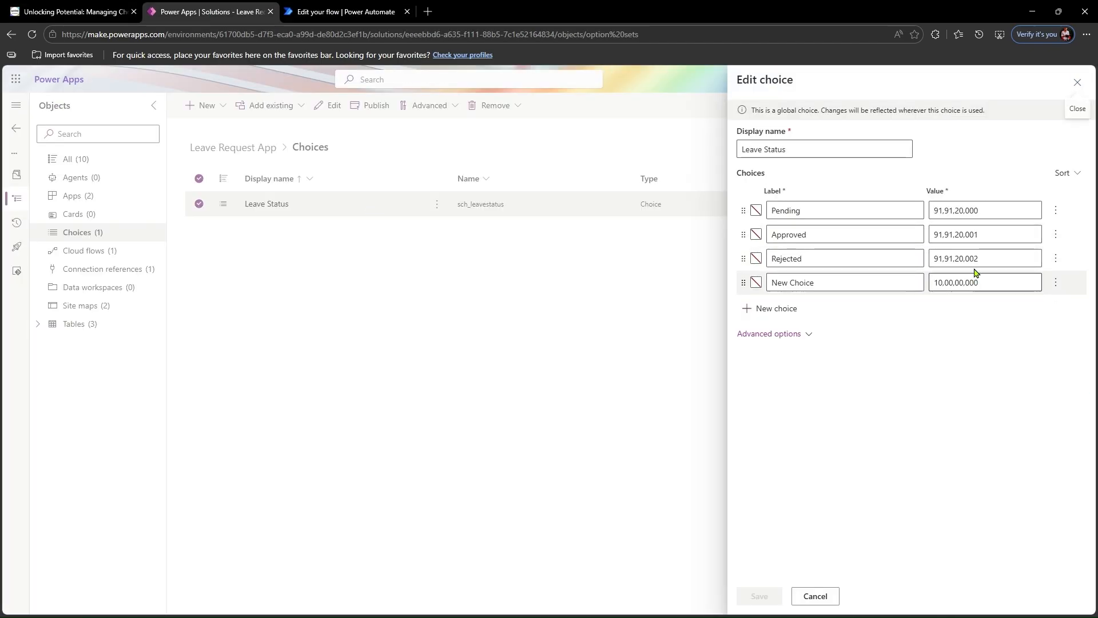
pyautogui.click(343, 11)
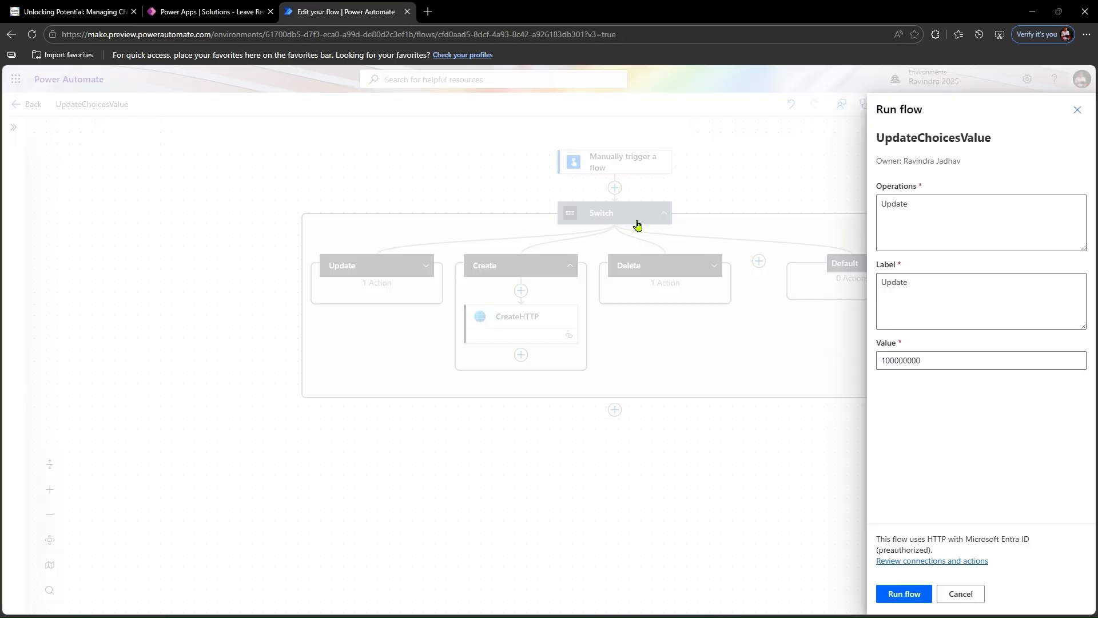
pyautogui.click(913, 594)
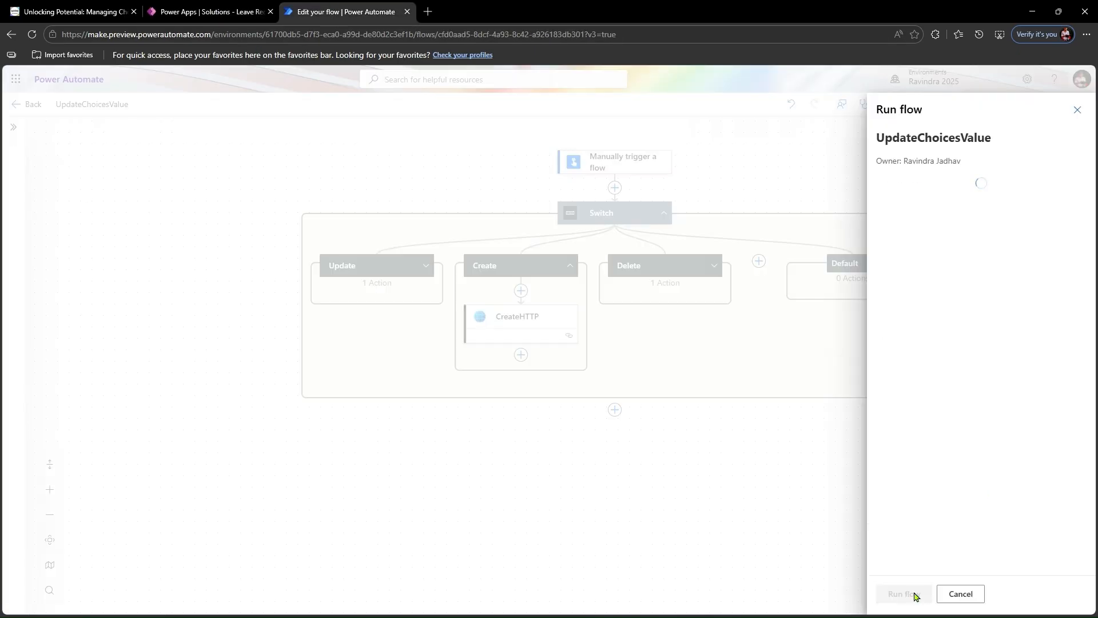
pyautogui.click(899, 593)
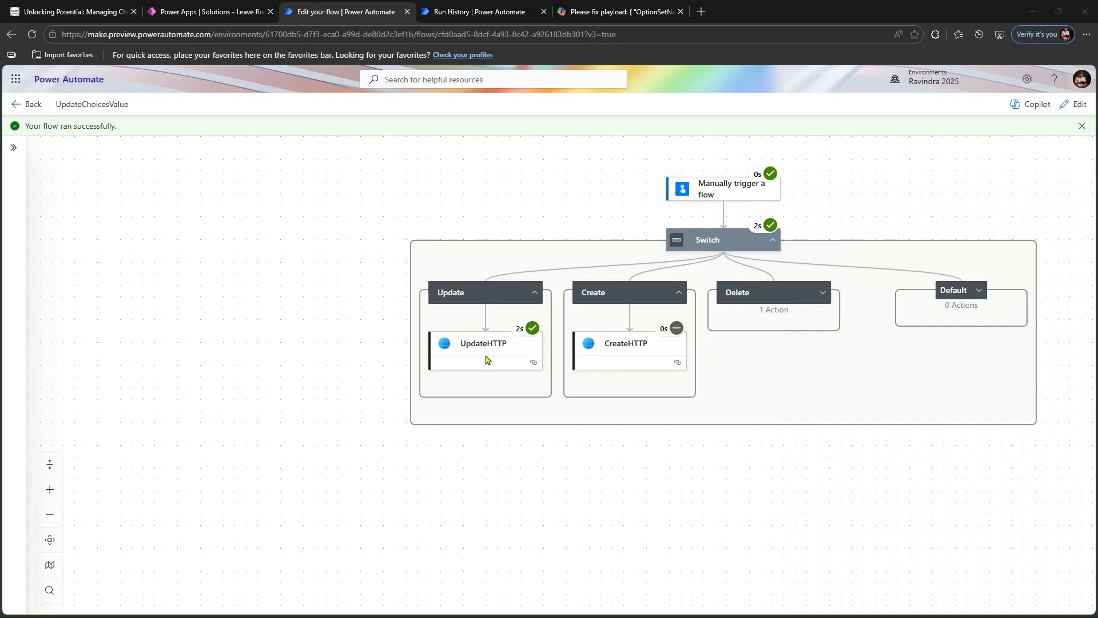
# - Switch to Power Apps, reopen the Leave Status choice, check the label of the fourth option and close the choice
pyautogui.click(238, 5)
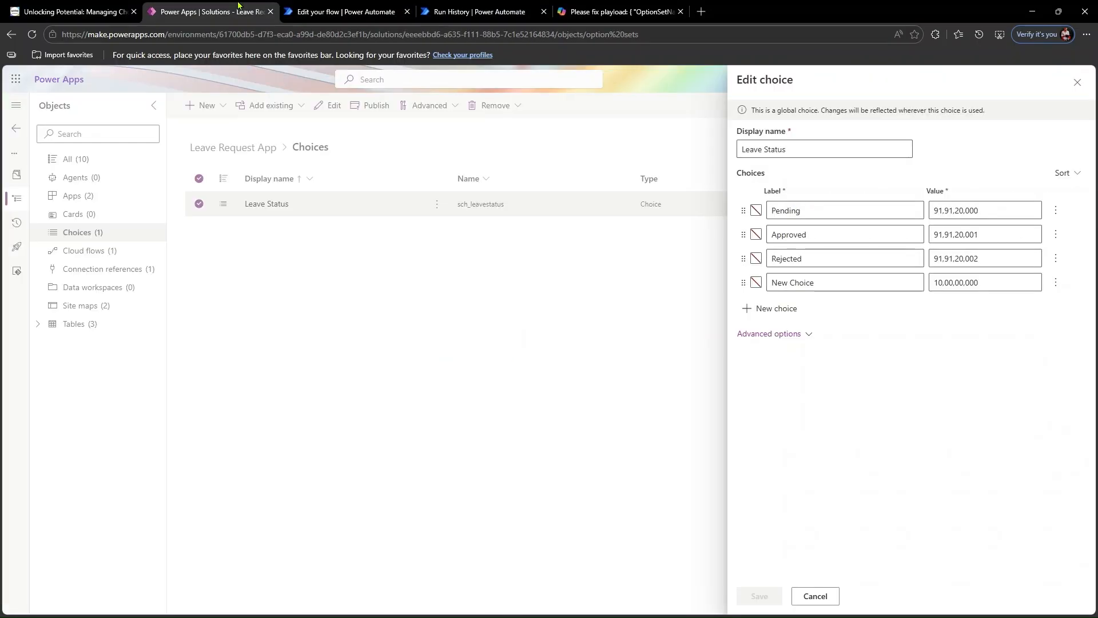
pyautogui.click(1075, 83)
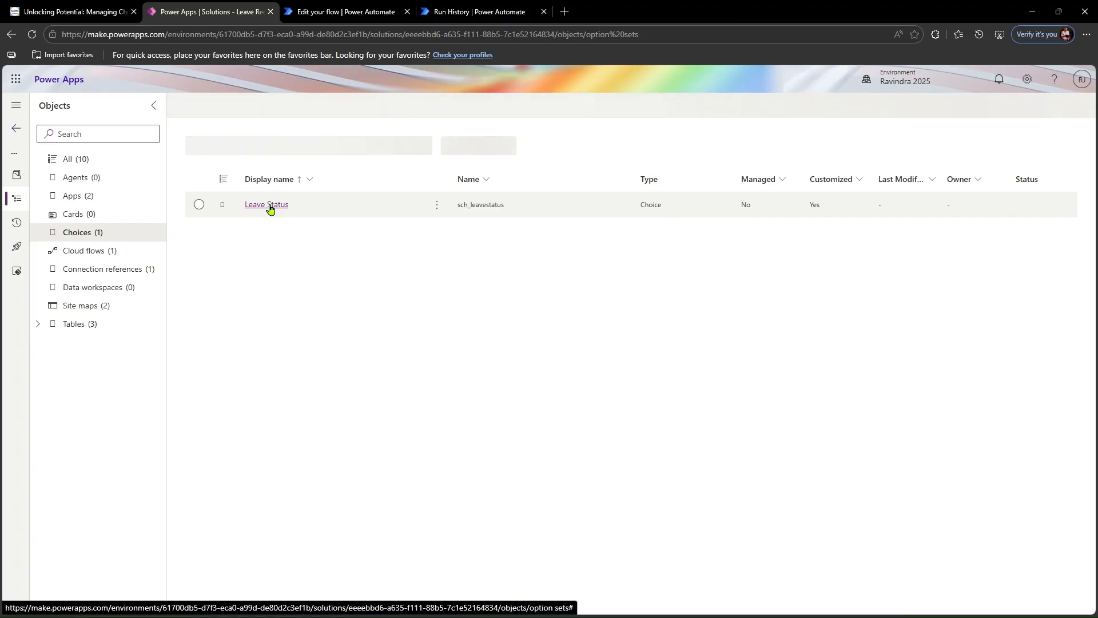
pyautogui.click(270, 207)
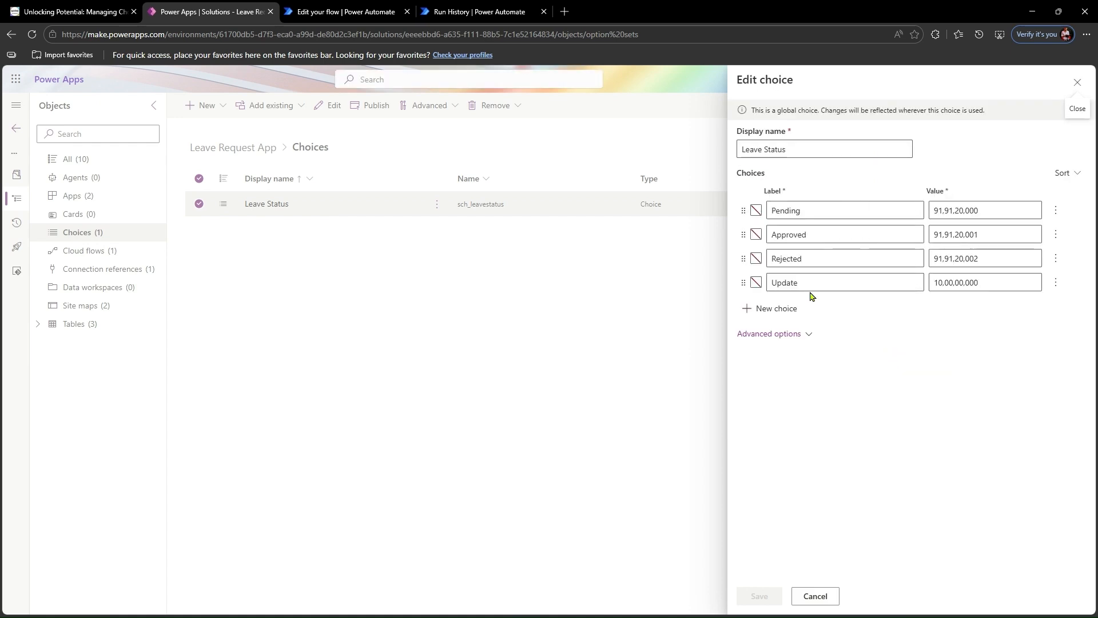
pyautogui.click(809, 283)
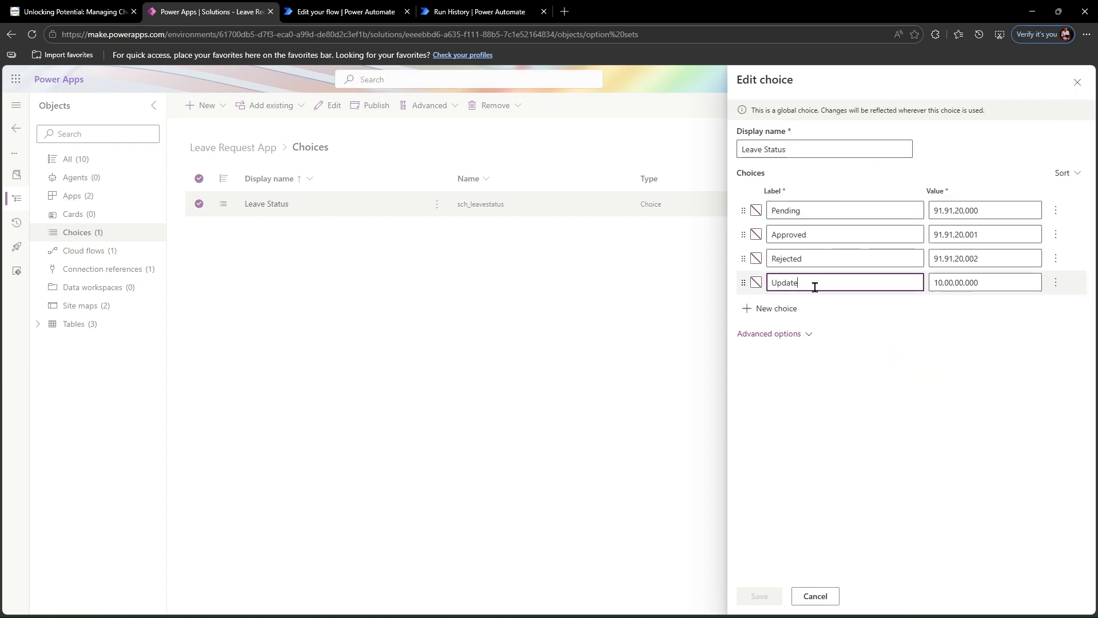
pyautogui.click(1076, 83)
# - Return to the UpdateChoicesValue flow in Power Automate, open it for editing and review the manual trigger's inputs and the CreateHTTP request
pyautogui.click(346, 8)
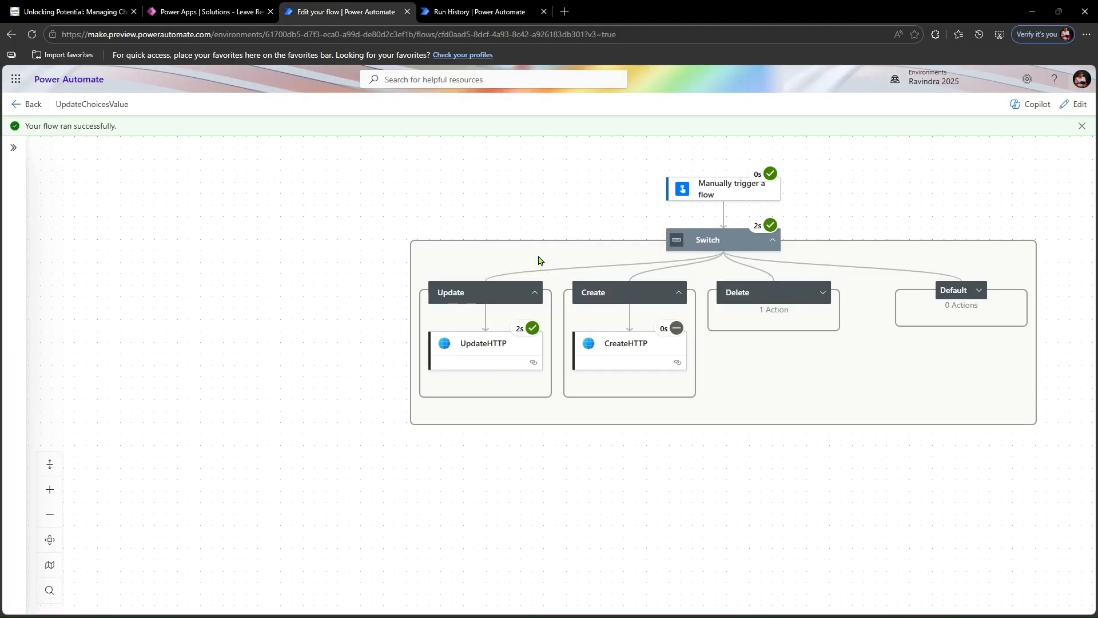
pyautogui.click(1058, 112)
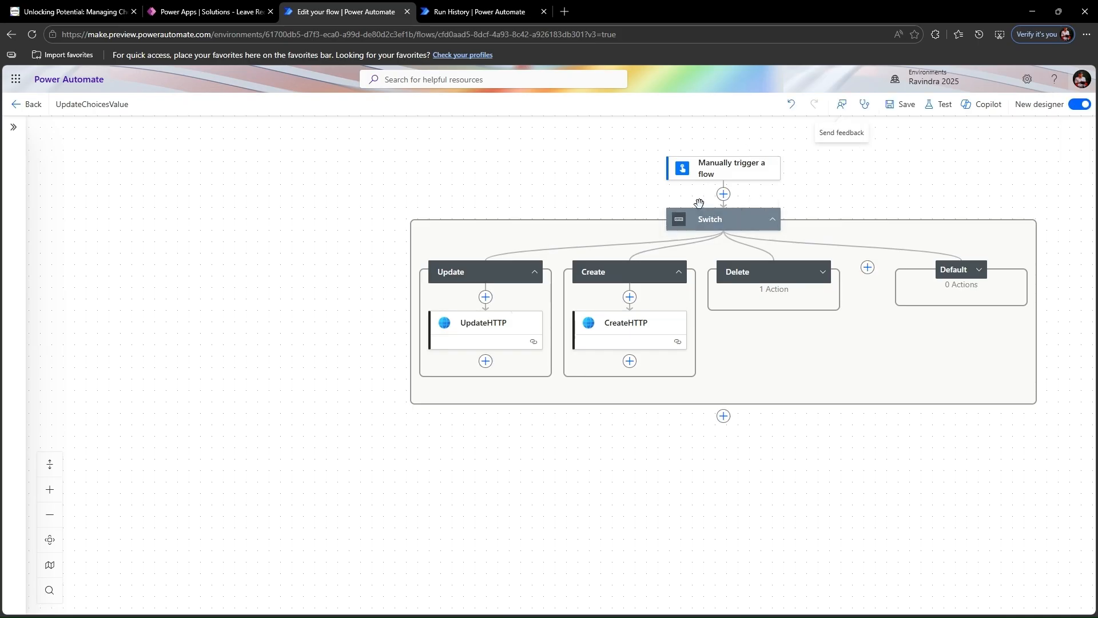
pyautogui.click(725, 182)
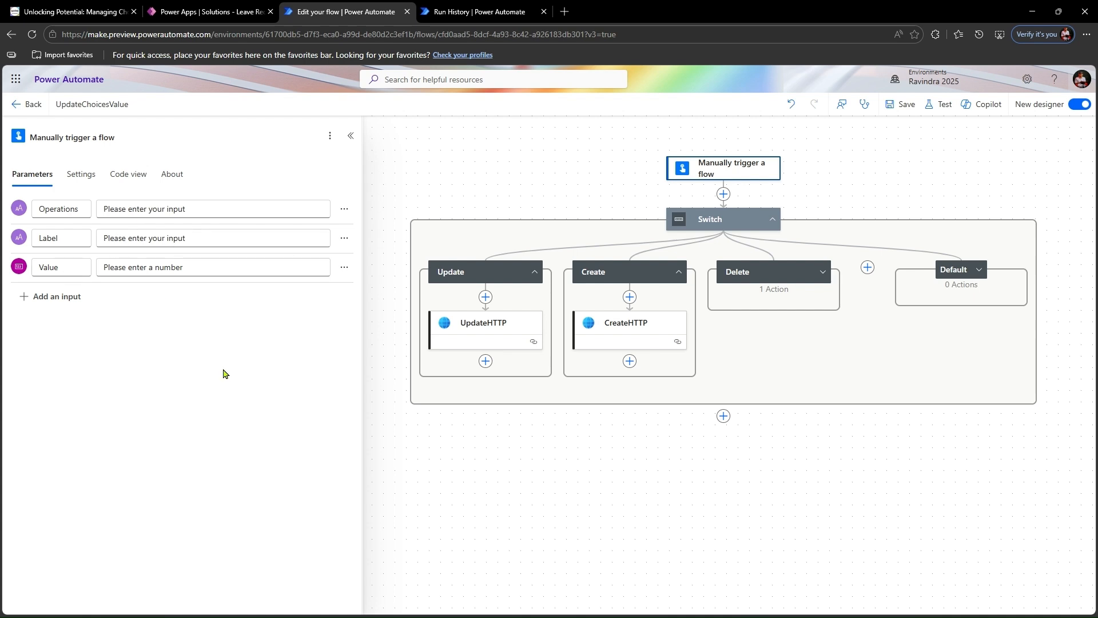
pyautogui.click(612, 333)
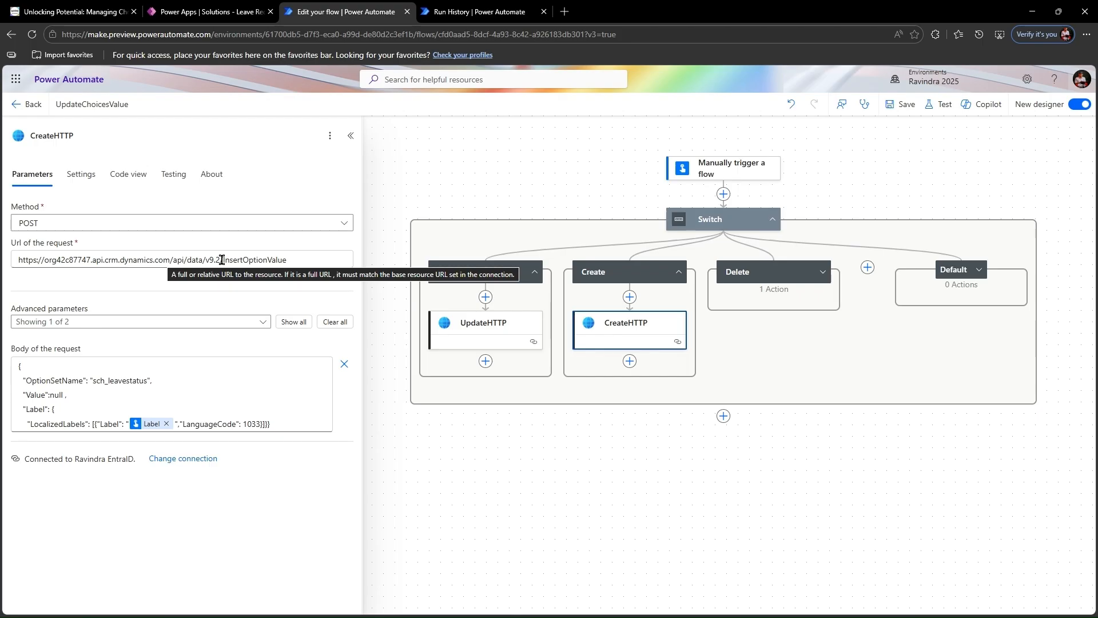
pyautogui.click(1026, 80)
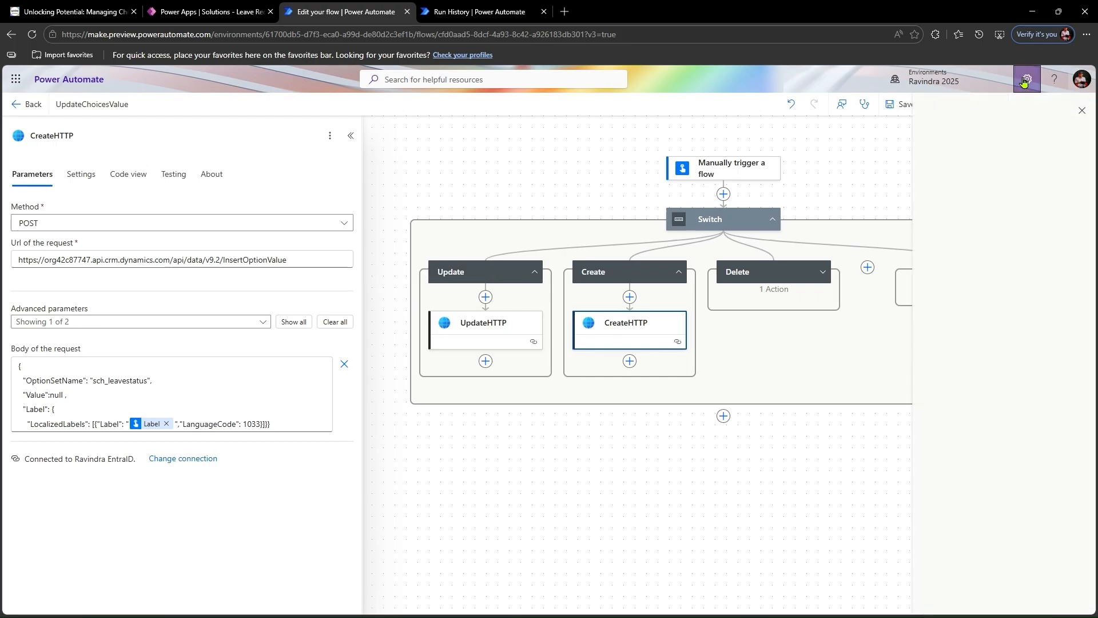
pyautogui.click(1080, 112)
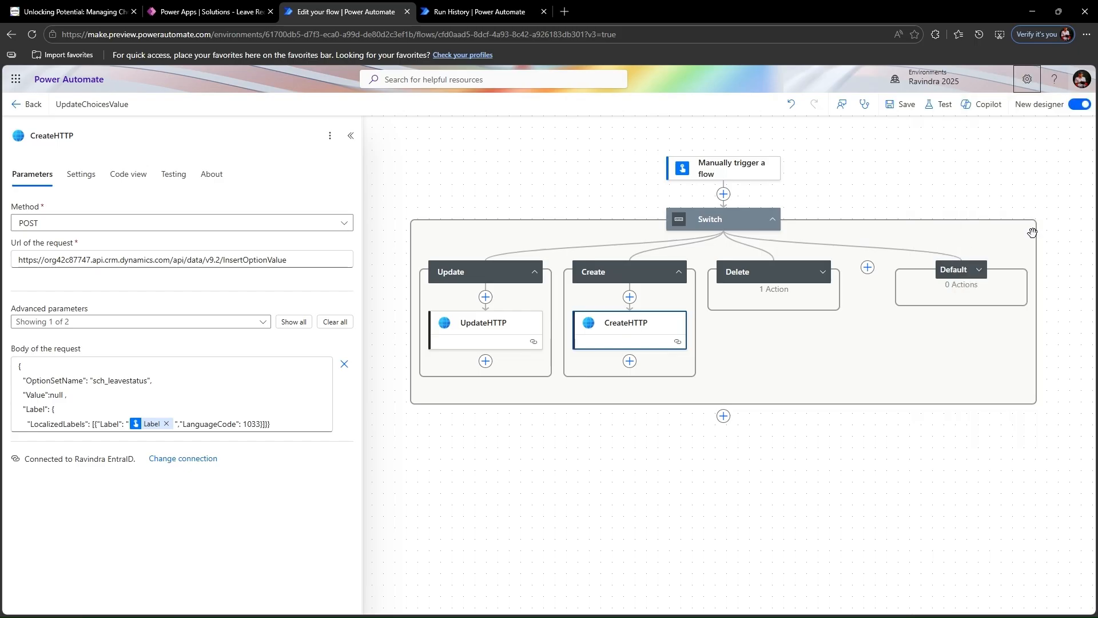
# - Switch to Power Apps and look up the instance URL in the session details and the Web API endpoint in the developer resources
pyautogui.click(187, 8)
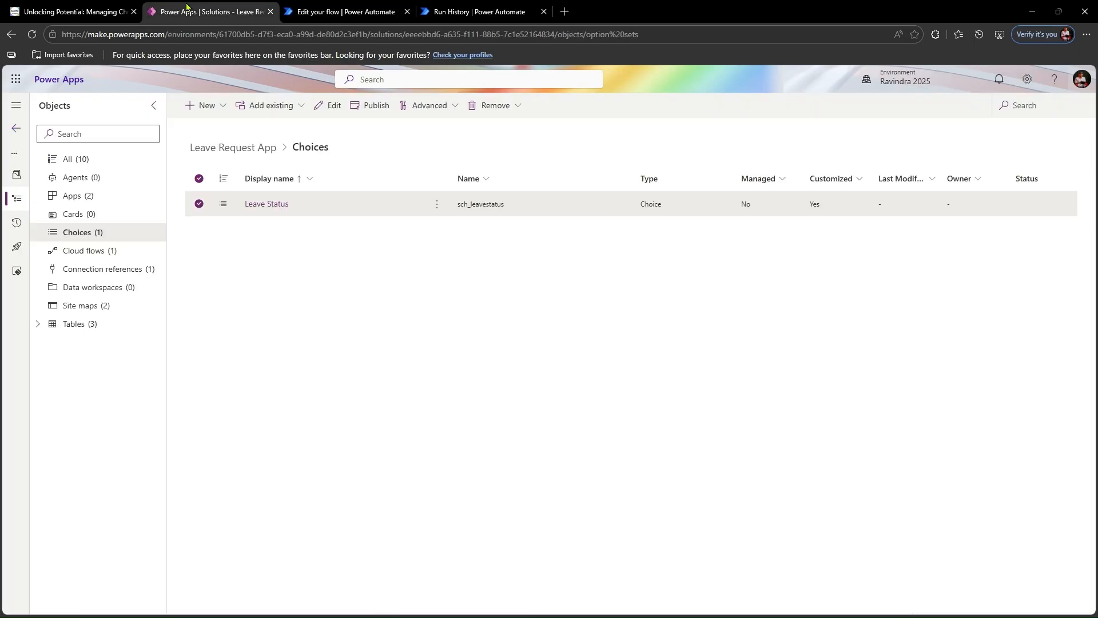
pyautogui.click(1030, 79)
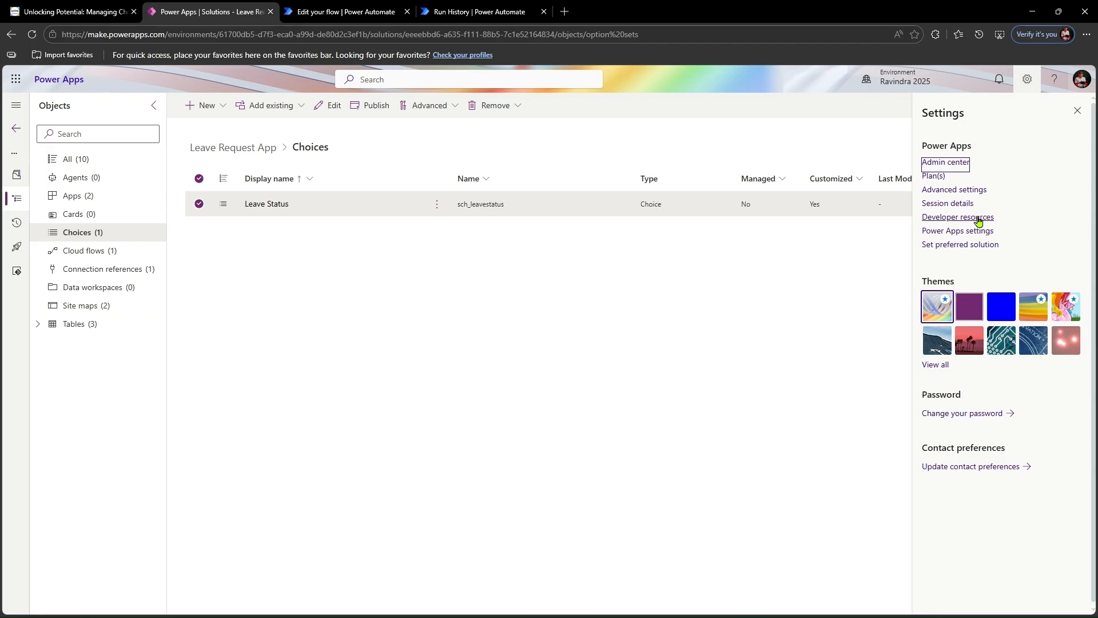
pyautogui.click(966, 206)
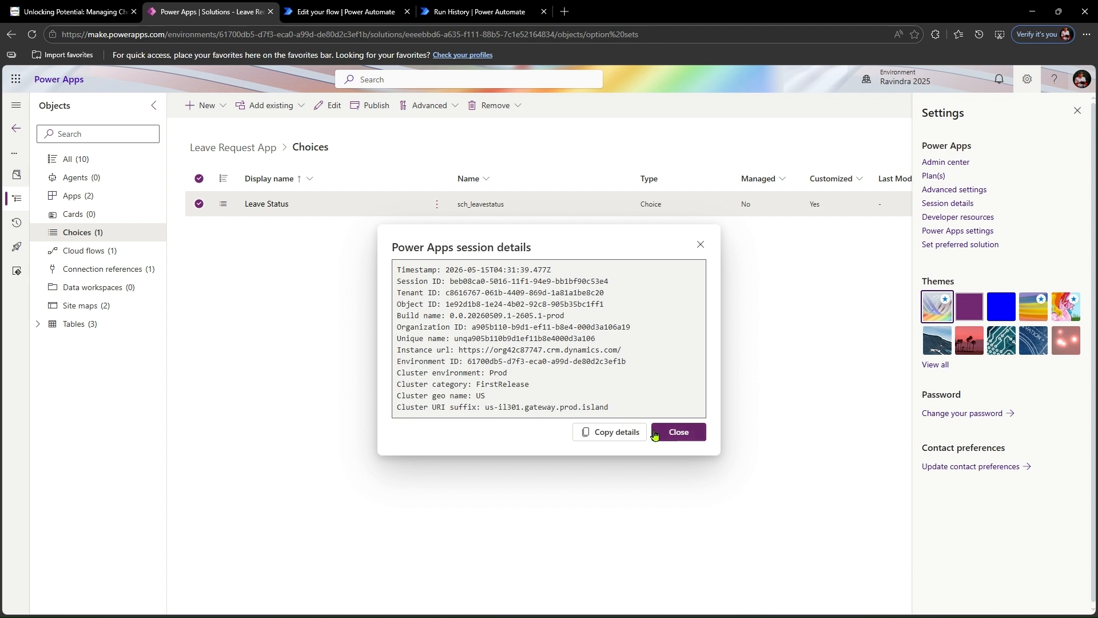
pyautogui.moveTo(459, 351); pyautogui.dragTo(622, 351)
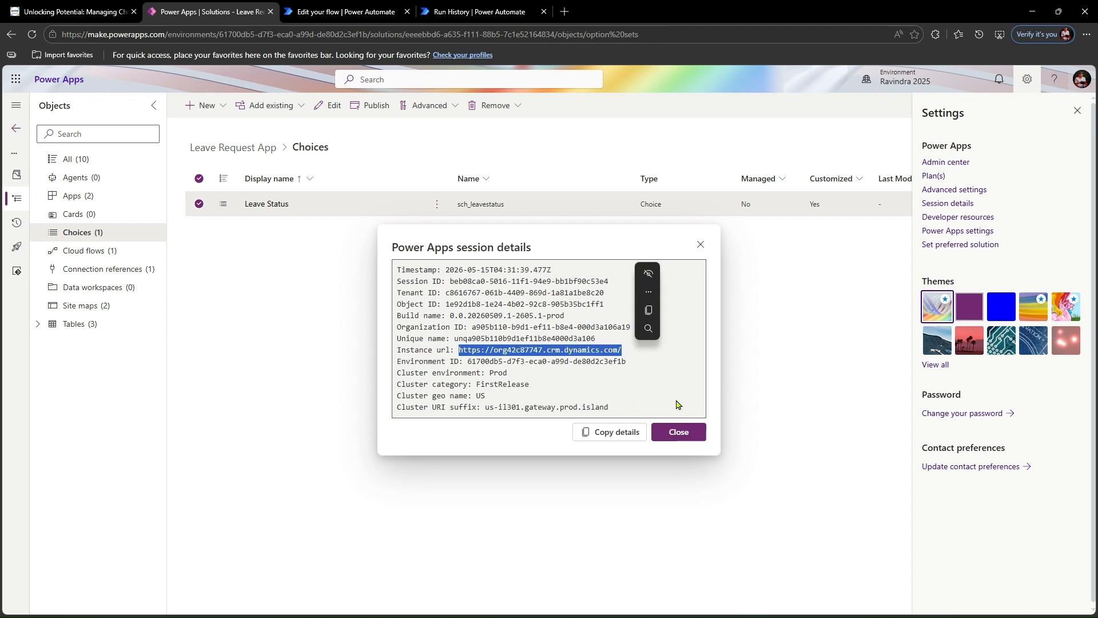
pyautogui.click(702, 247)
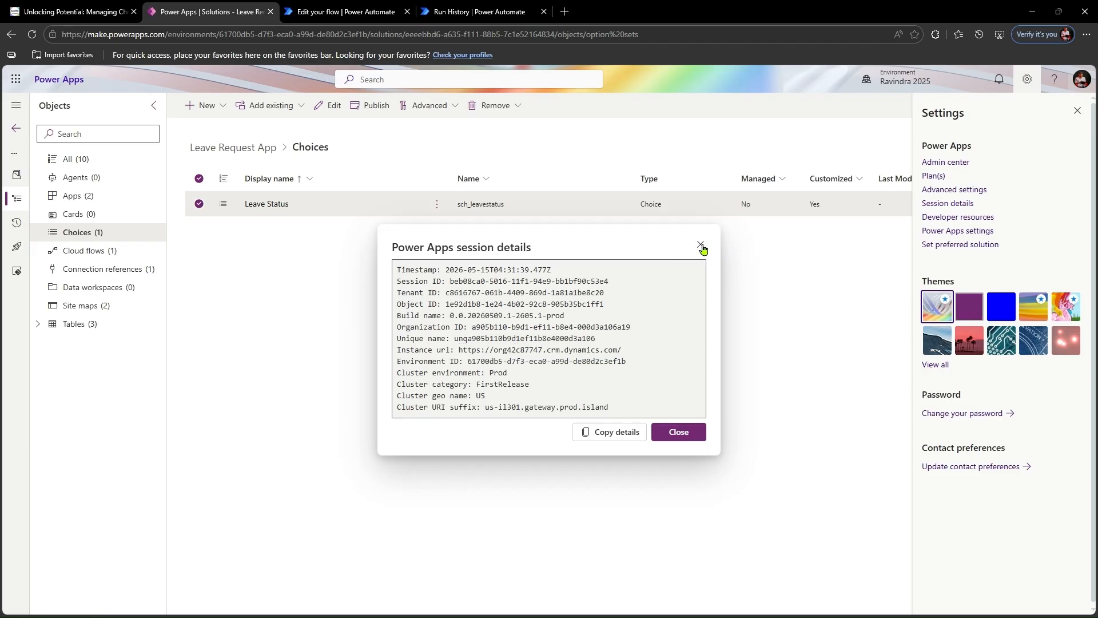
pyautogui.click(969, 221)
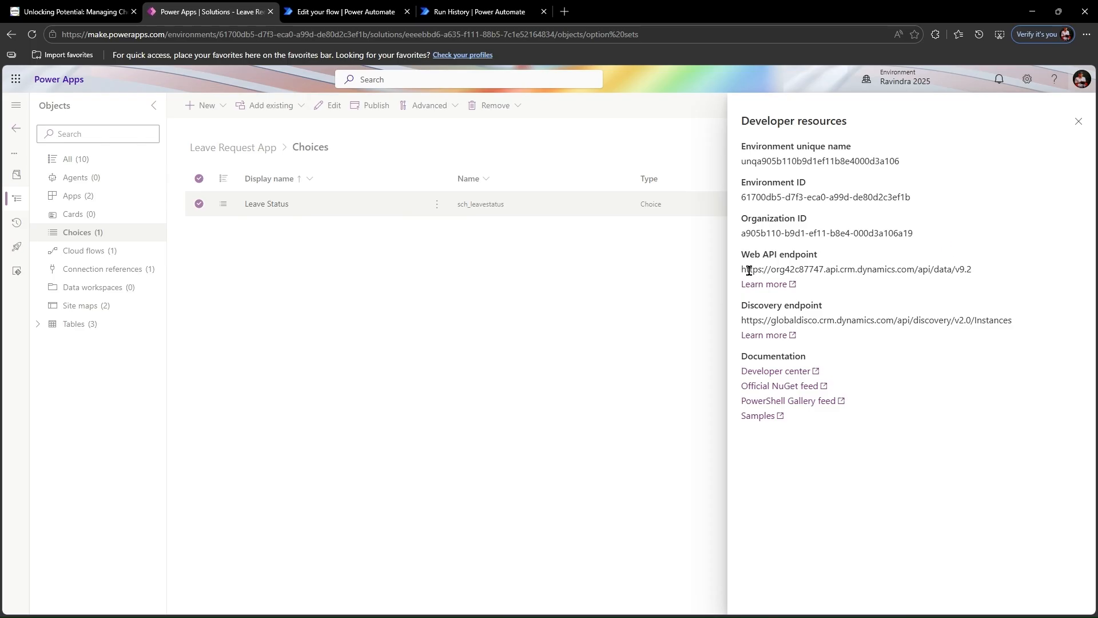
pyautogui.moveTo(741, 272); pyautogui.dragTo(981, 275)
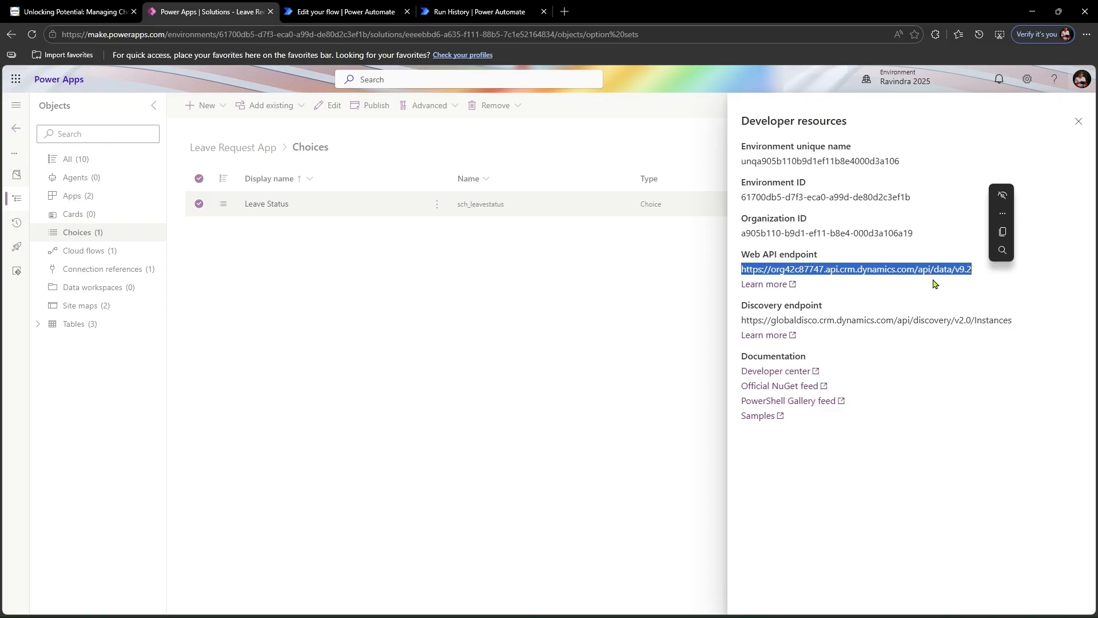
# - Highlight InsertOptionValue in the CreateHTTP request URL, then look up the message request classes for choices in the Microsoft Learn article Customize choices
pyautogui.click(345, 10)
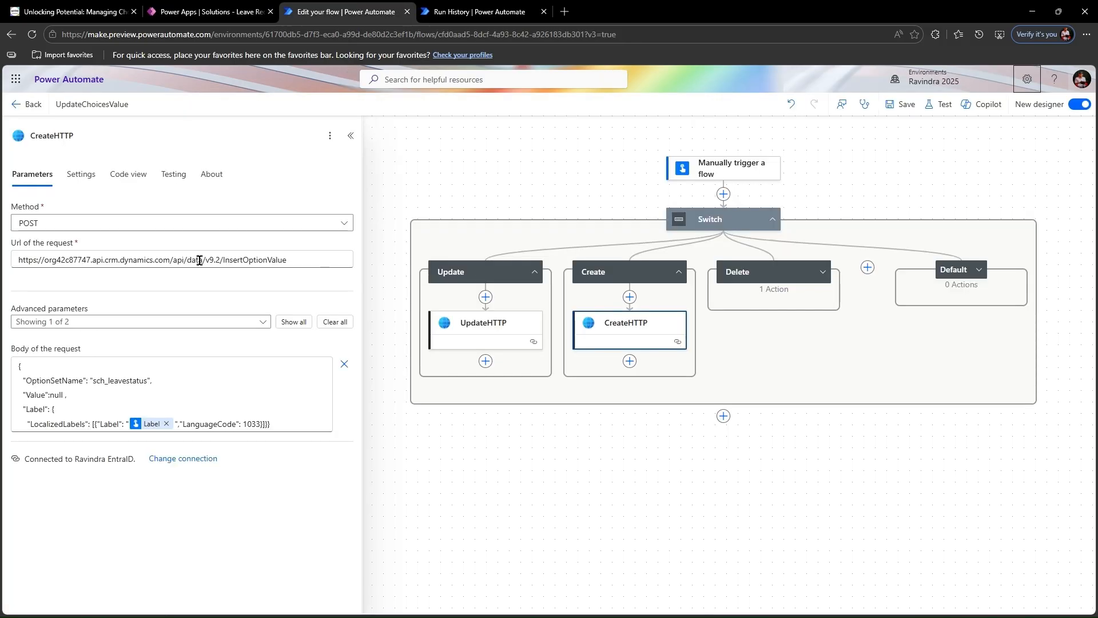
pyautogui.moveTo(222, 261); pyautogui.dragTo(287, 261)
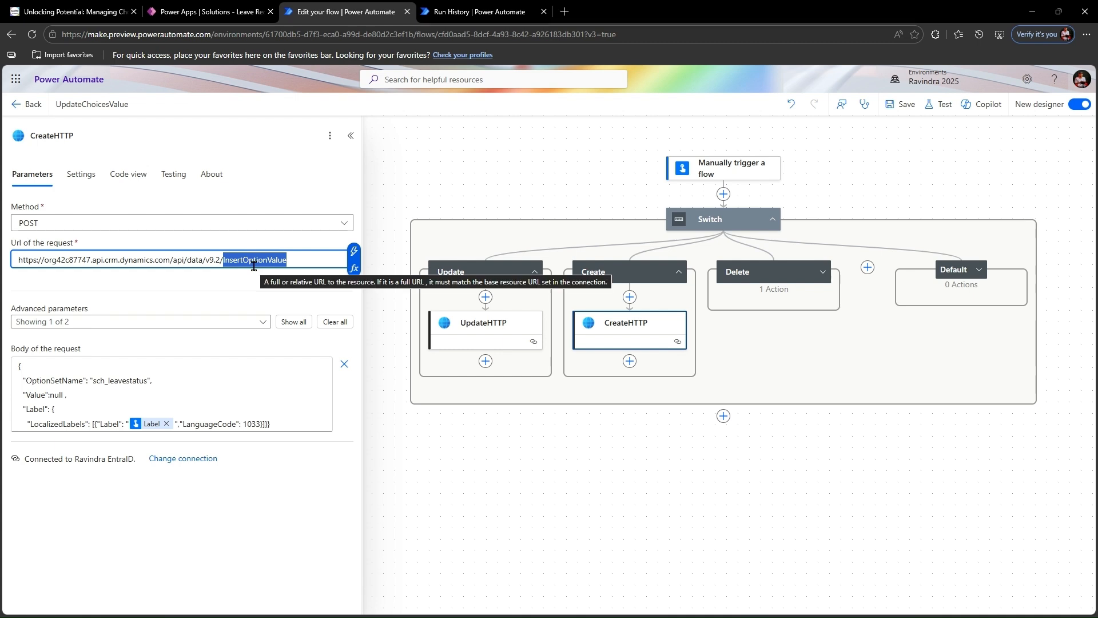
pyautogui.click(564, 11)
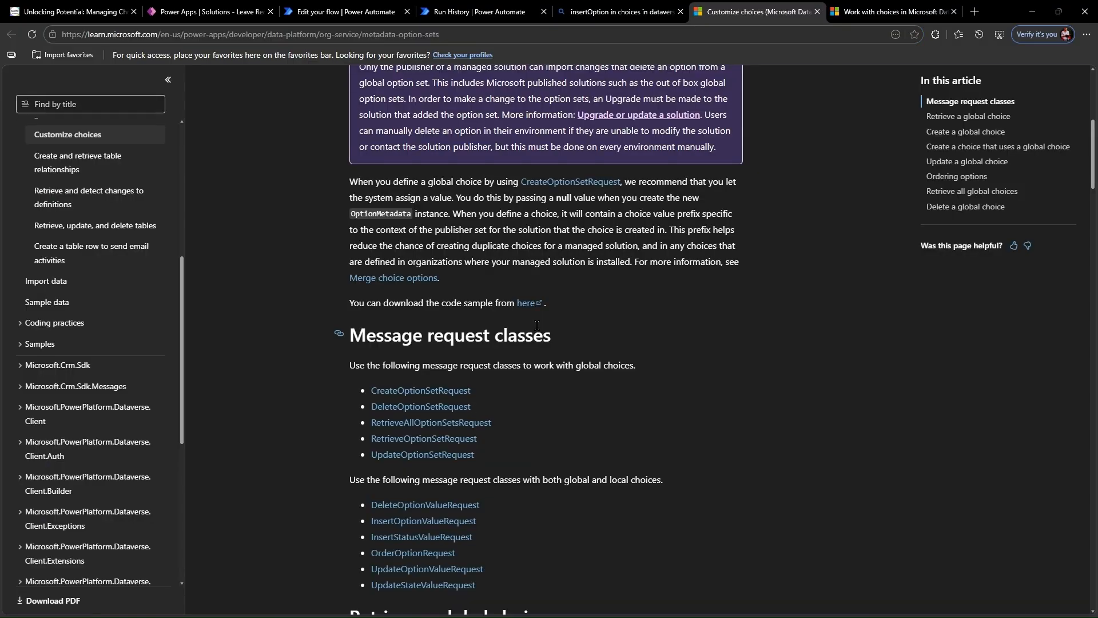
pyautogui.scroll(-3, 537, 331)
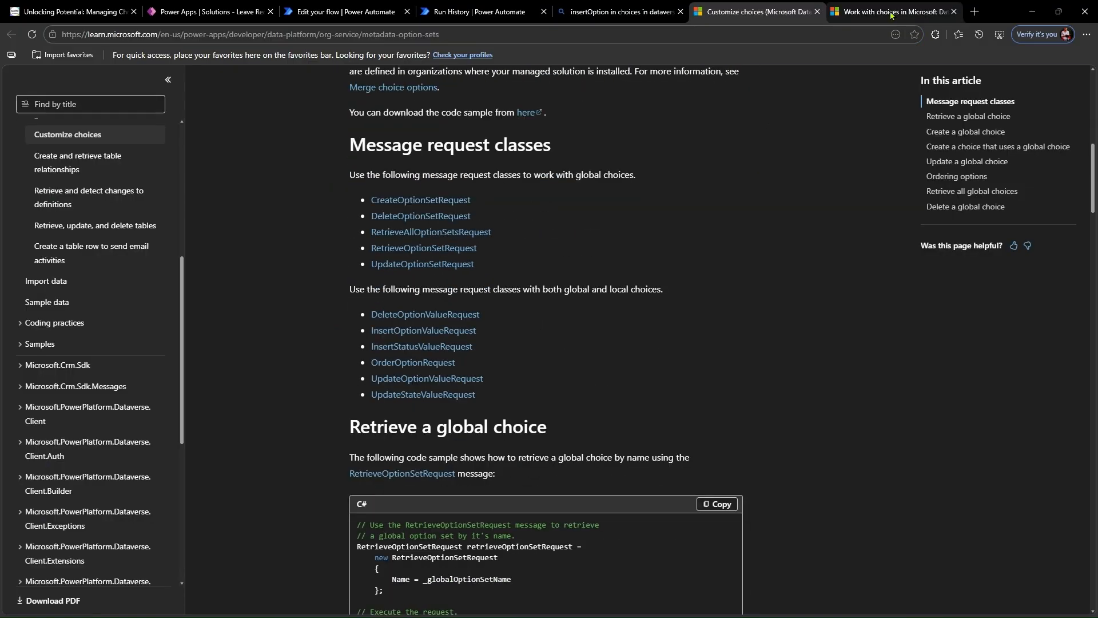
pyautogui.click(953, 11)
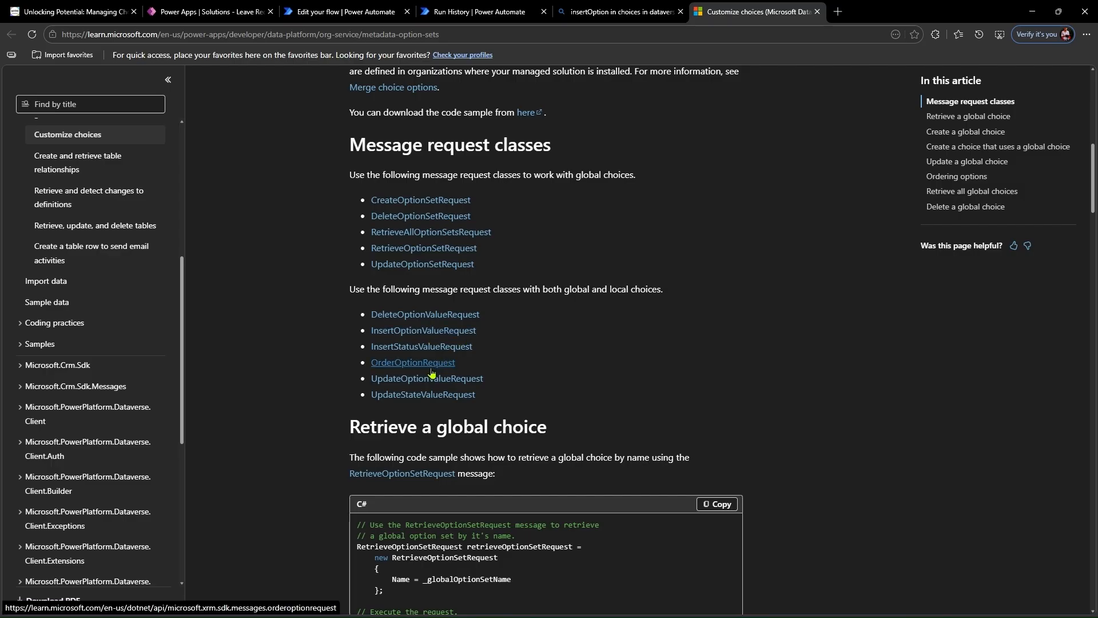
# - Finish reading the message request classes, return to the UpdateChoicesValue flow and examine the OptionSetName and Value entries in the CreateHTTP request body
pyautogui.scroll(-2, 515, 351)
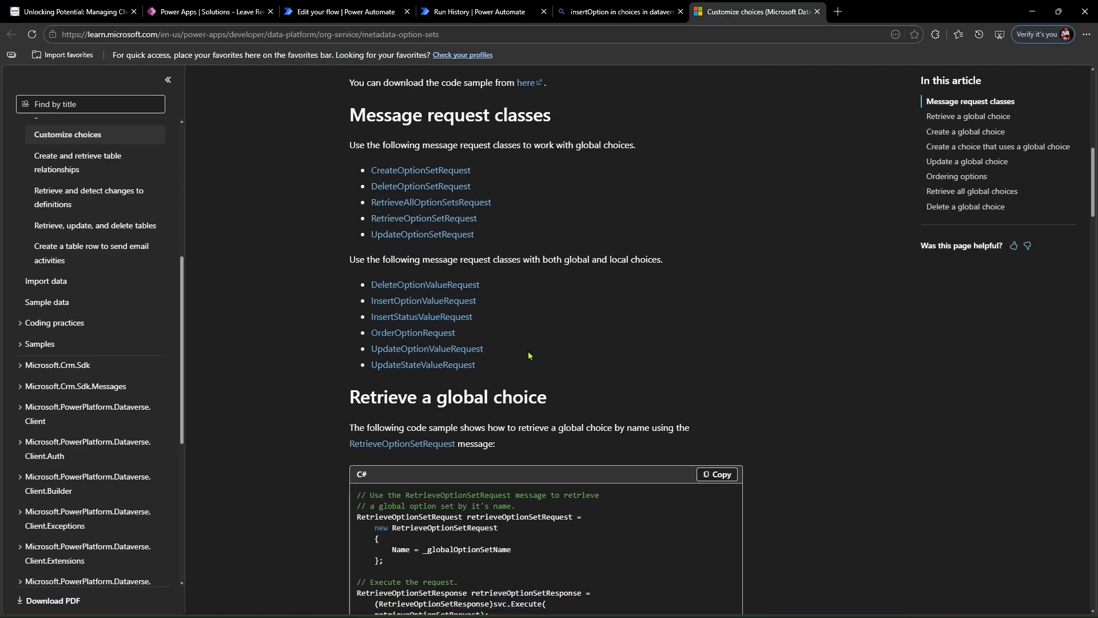
pyautogui.scroll(-1, 532, 343)
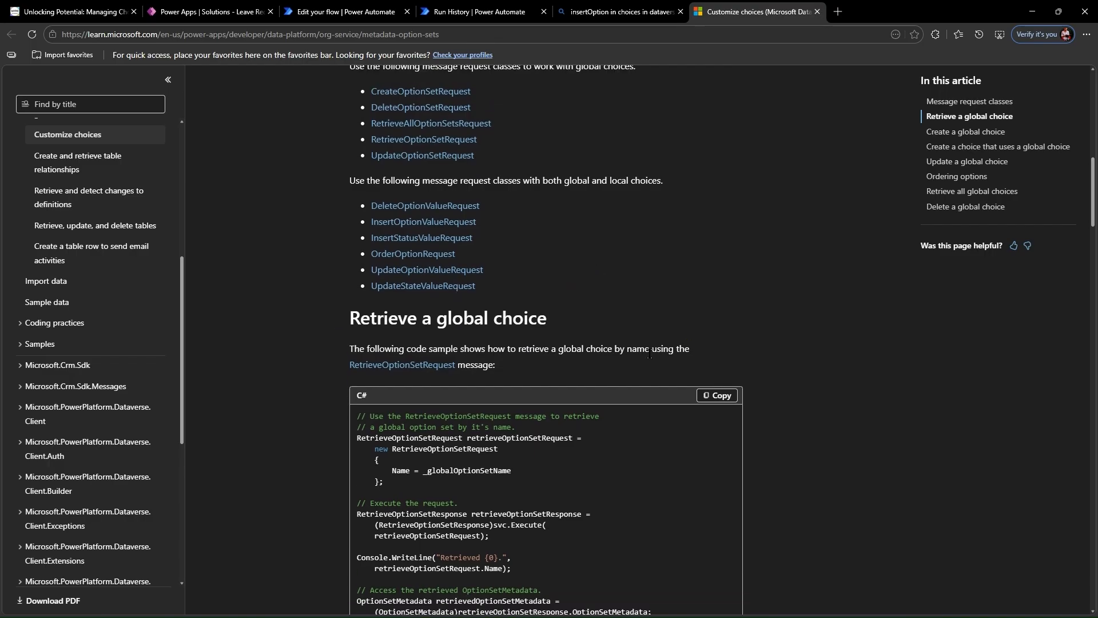
pyautogui.click(374, 7)
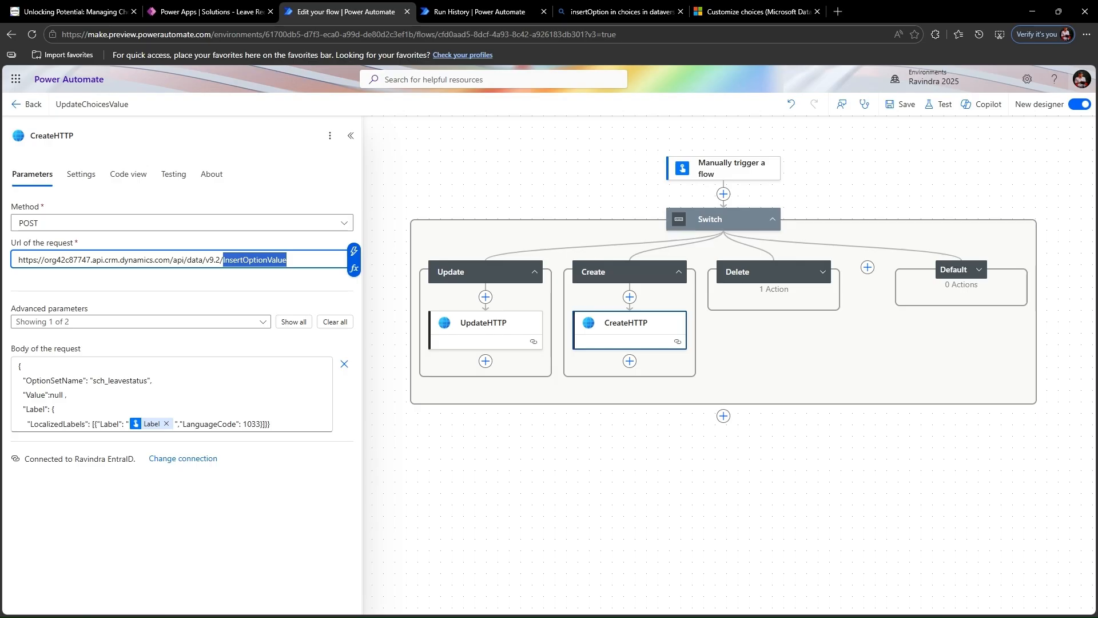
pyautogui.click(245, 349)
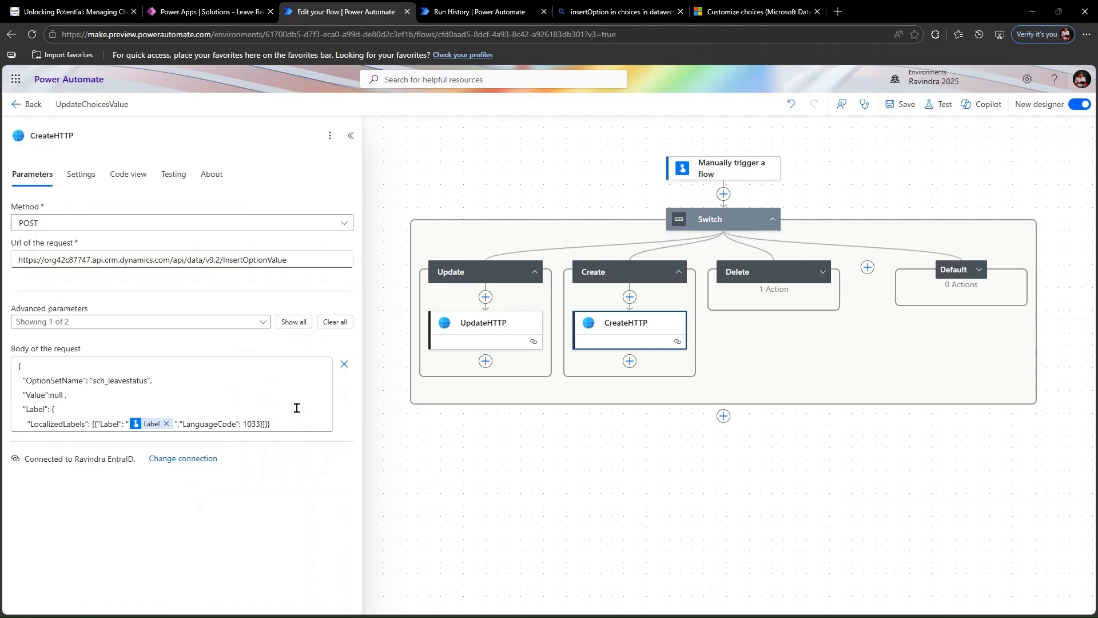
pyautogui.doubleClick(65, 381)
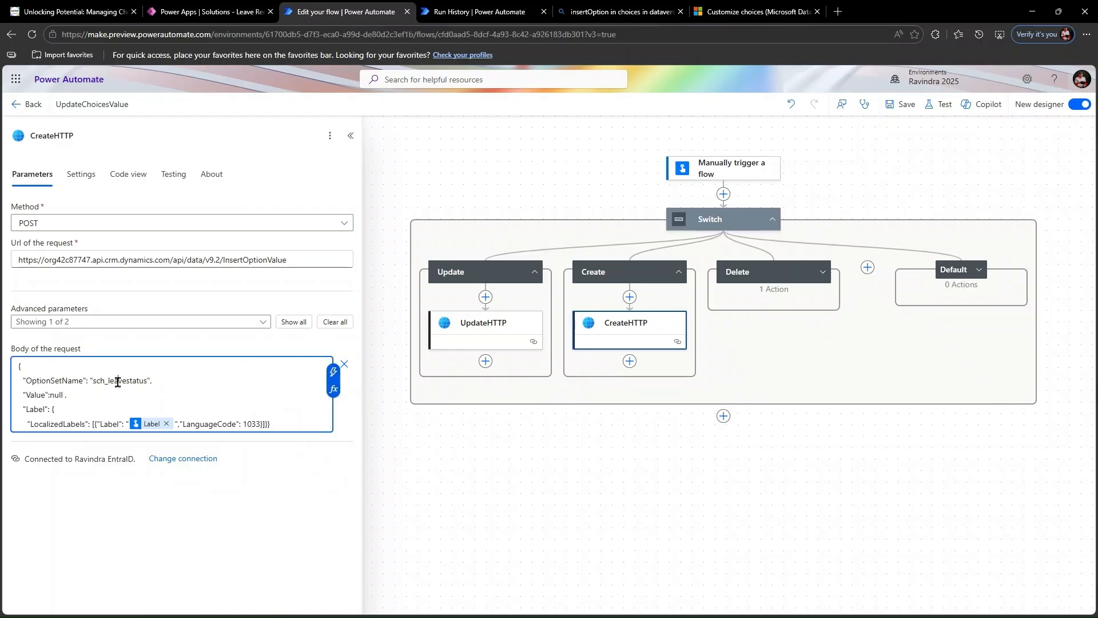
pyautogui.doubleClick(117, 382)
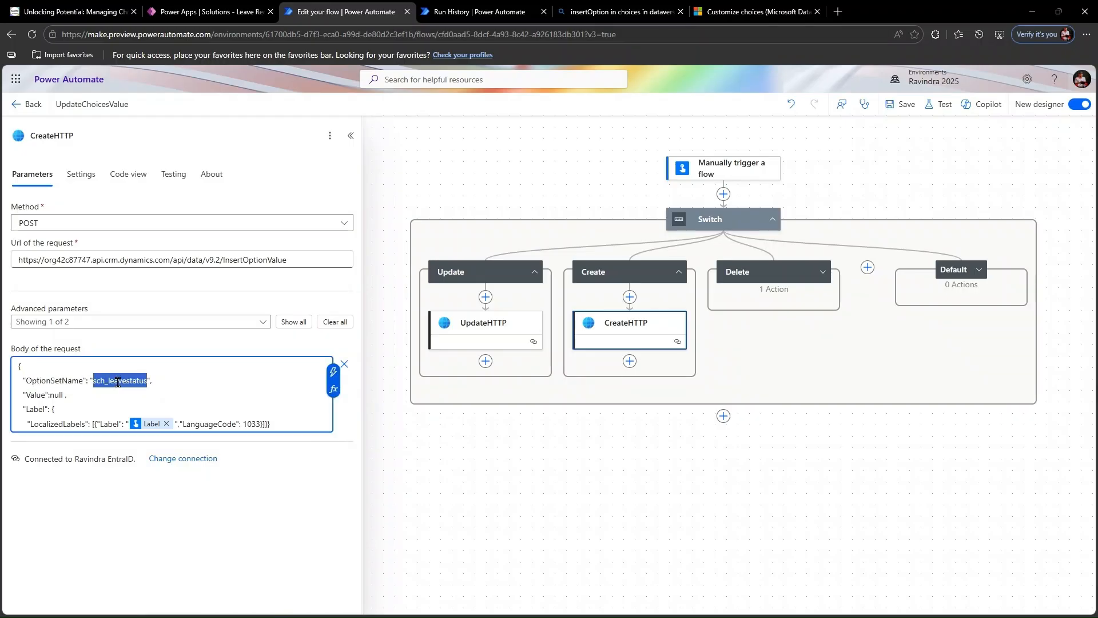
pyautogui.click(46, 396)
pyautogui.doubleClick(56, 396)
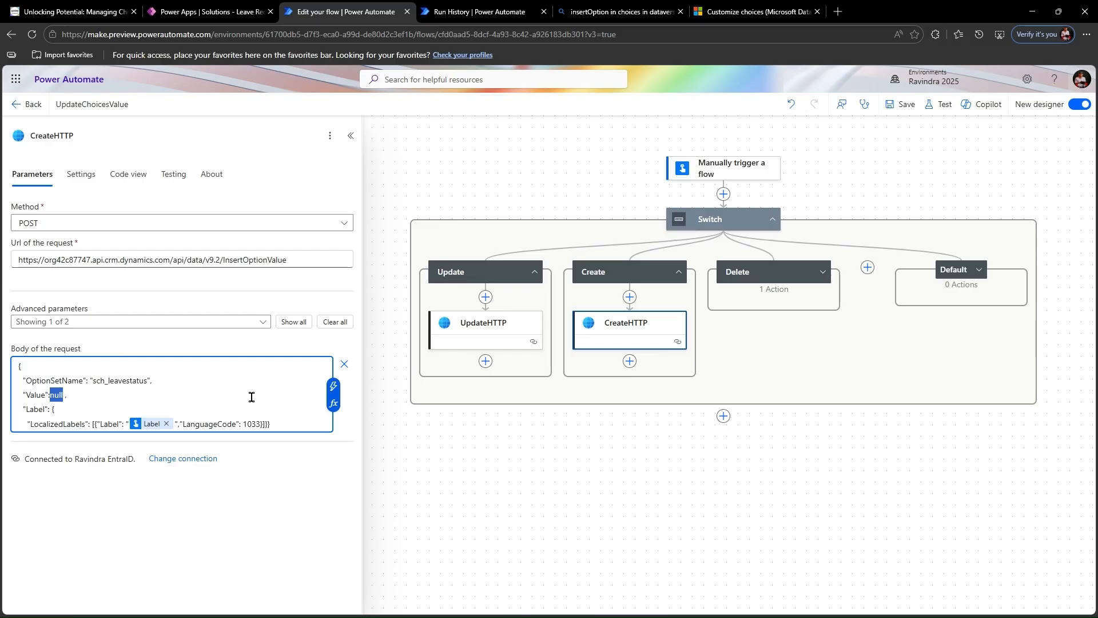
# - Examine the LocalizedLabels, Label and LanguageCode entries in the CreateHTTP request body
pyautogui.doubleClick(61, 425)
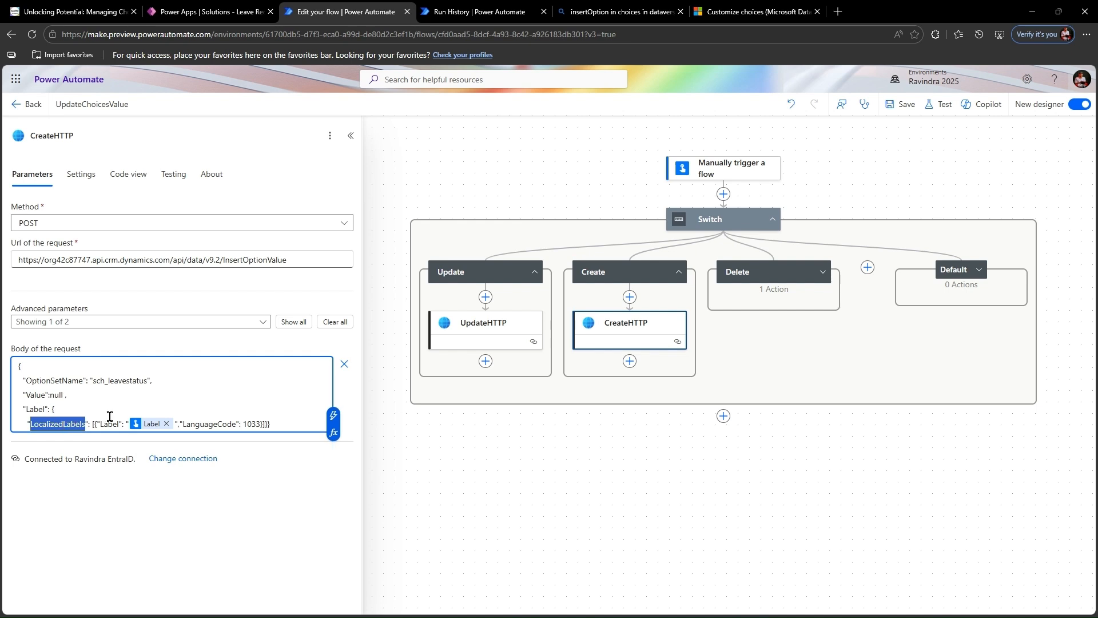
pyautogui.click(208, 424)
pyautogui.doubleClick(208, 425)
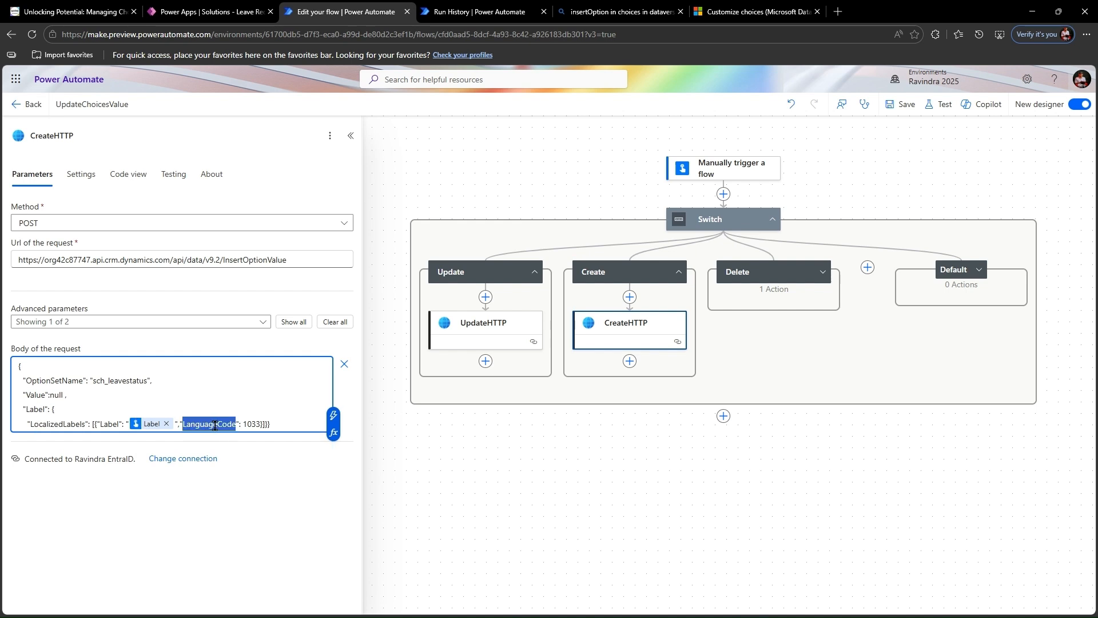
pyautogui.doubleClick(252, 423)
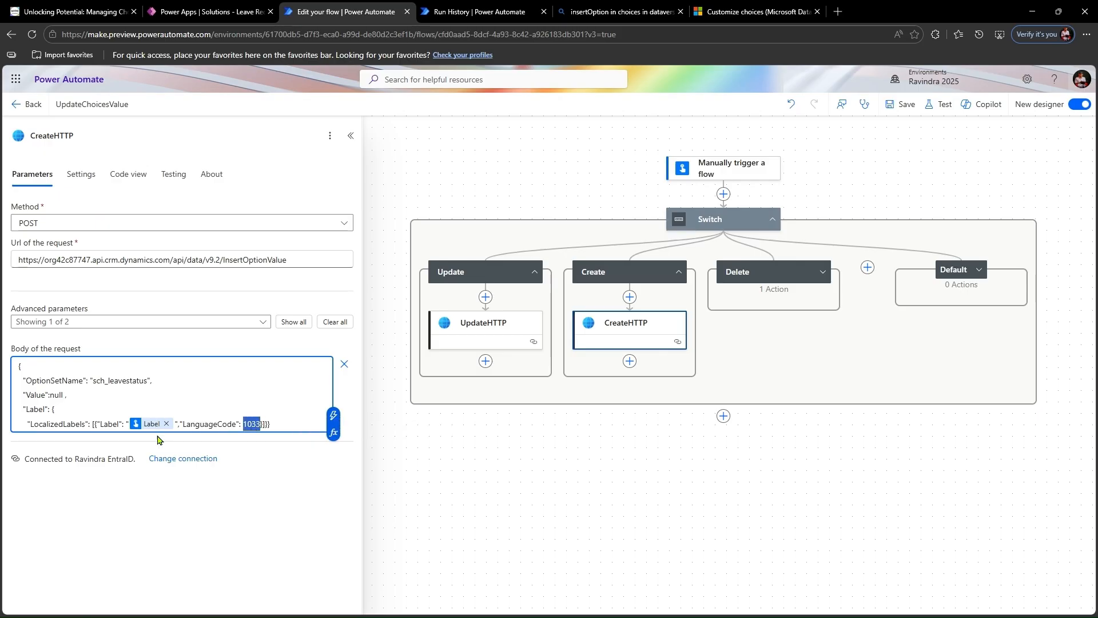
pyautogui.click(279, 425)
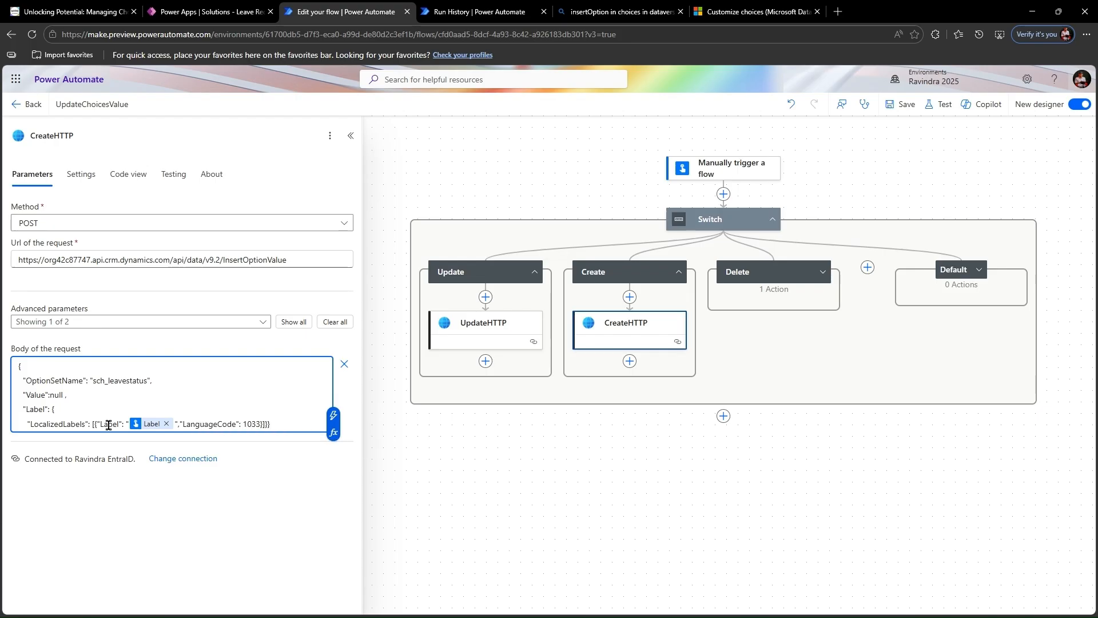
pyautogui.click(264, 426)
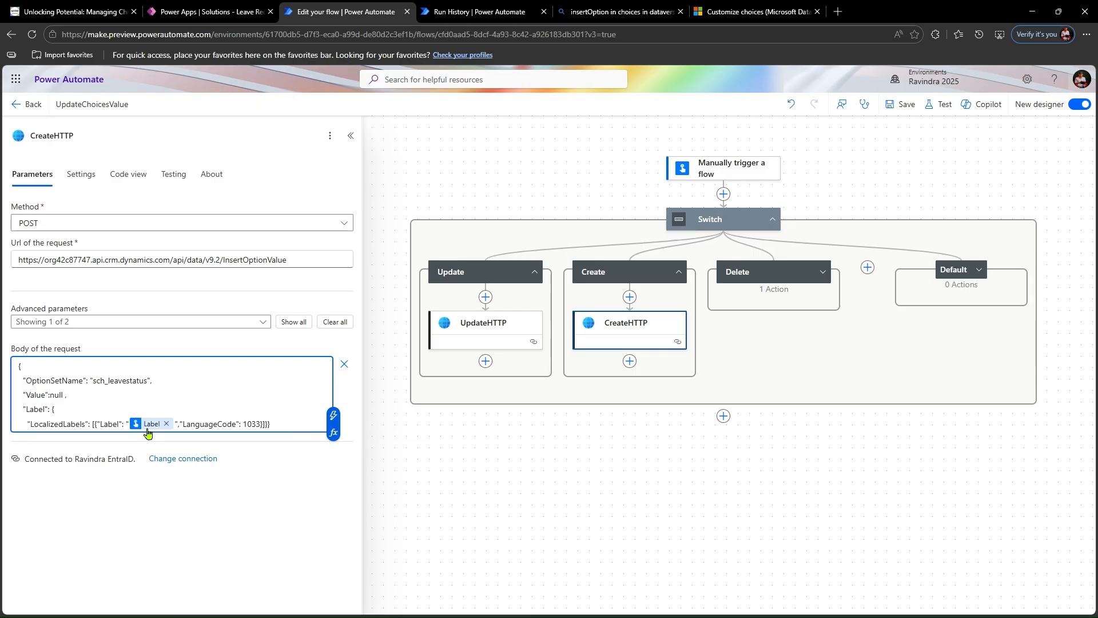
pyautogui.moveTo(150, 430)
# - Switch to the Savinj article and examine the InsertOptionValue sample request body, highlighting the whole body and the "Your Choice value" label
pyautogui.click(35, 7)
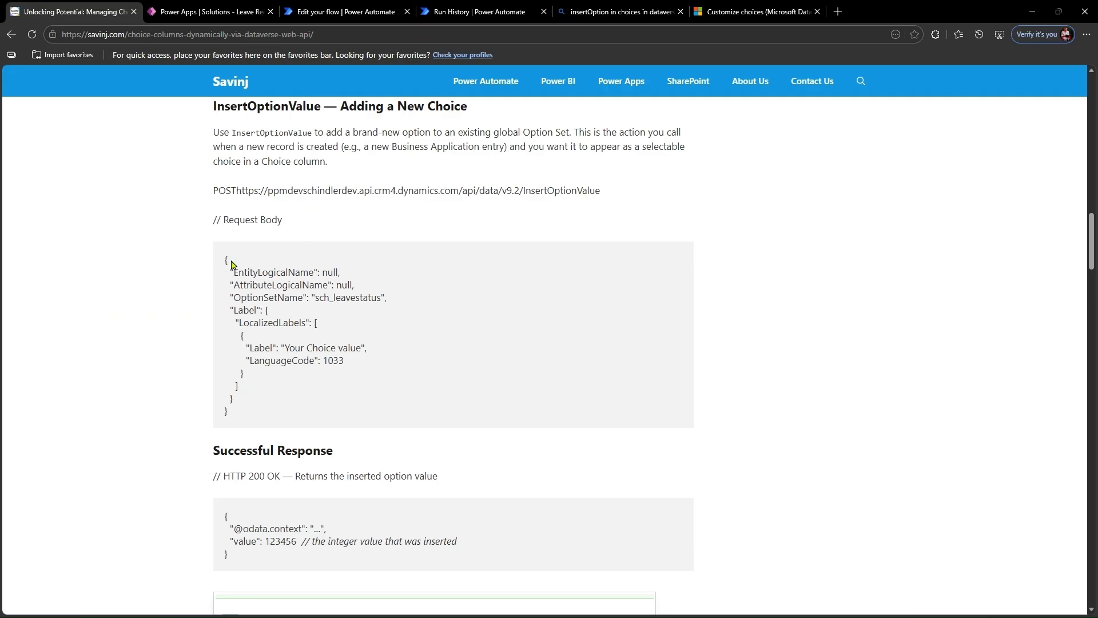
pyautogui.moveTo(225, 258); pyautogui.dragTo(308, 410)
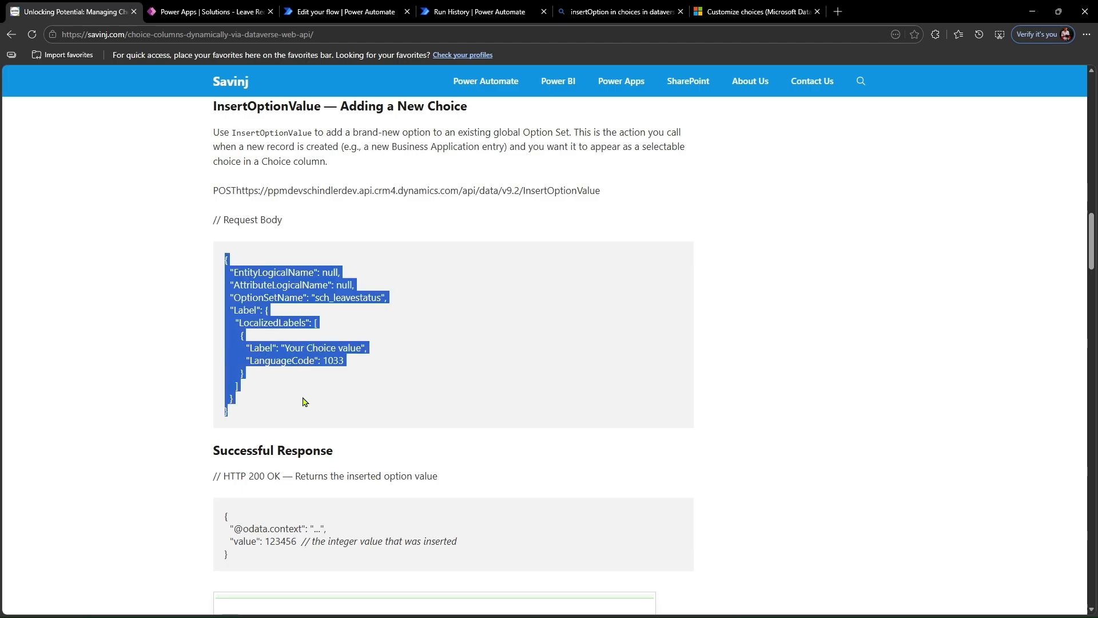
pyautogui.click(275, 425)
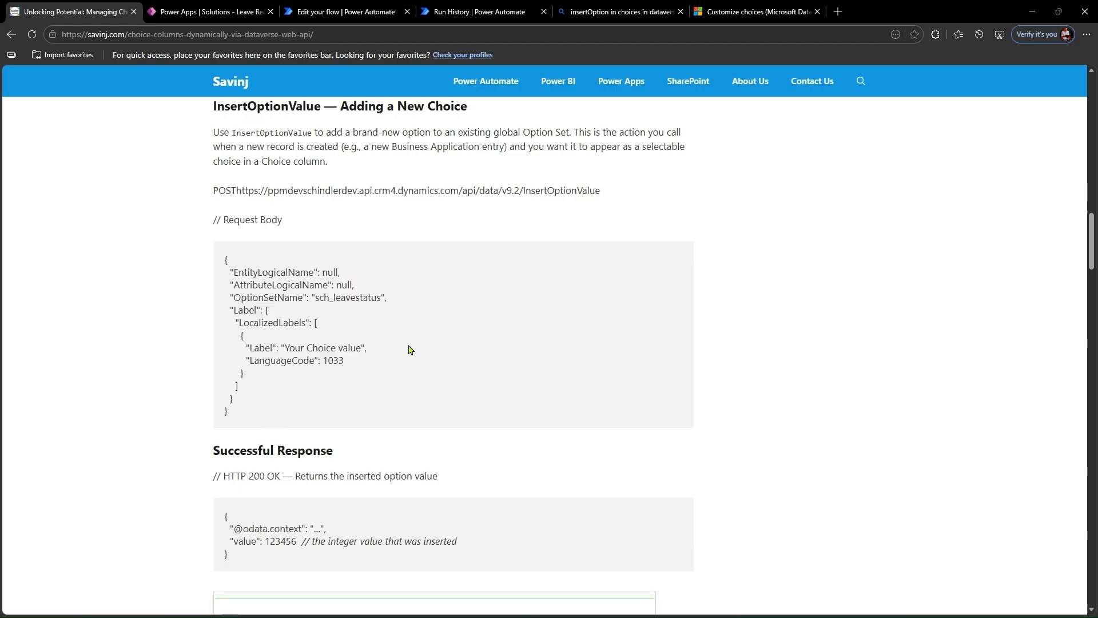
pyautogui.moveTo(284, 349); pyautogui.dragTo(362, 348)
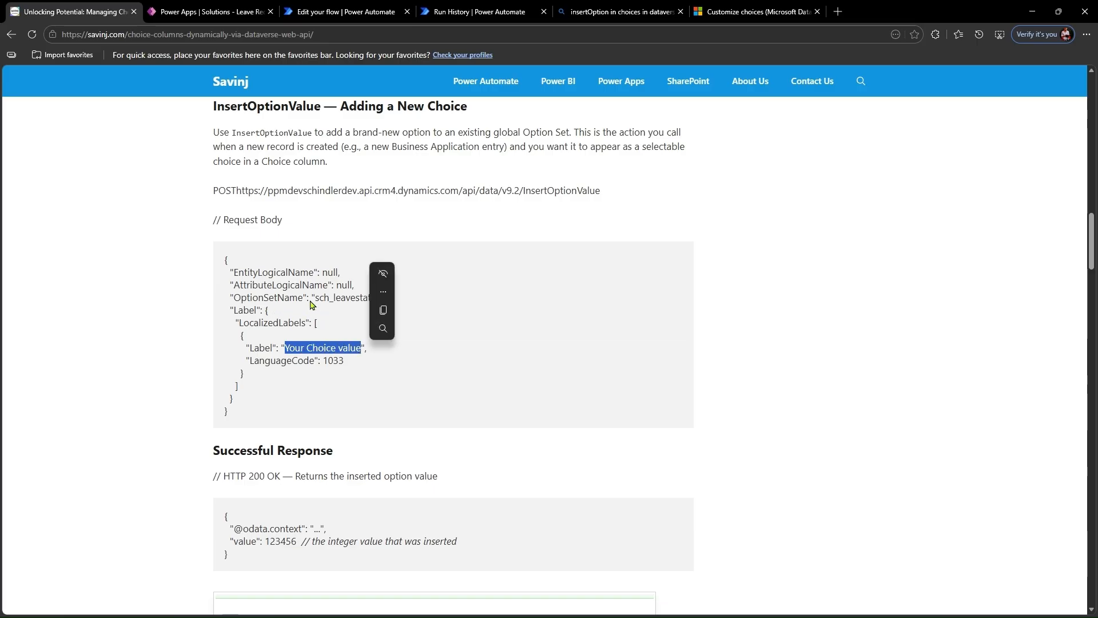
pyautogui.click(336, 347)
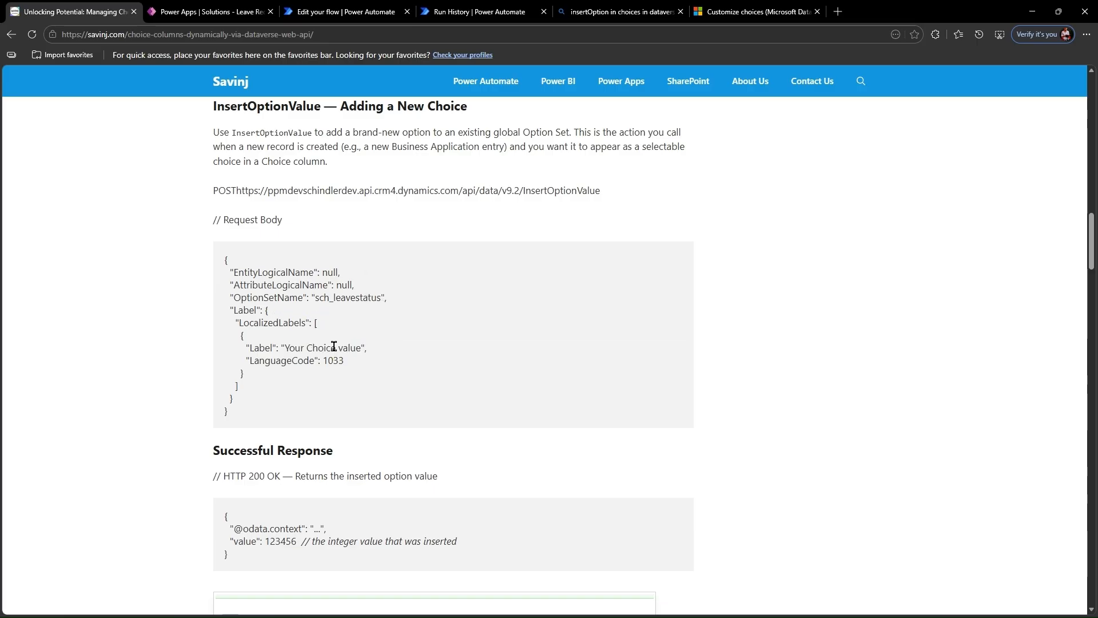
# - Return to the flow in Power Automate and review the UpdateHTTP request, highlighting MergeLabels in its body
pyautogui.click(340, 13)
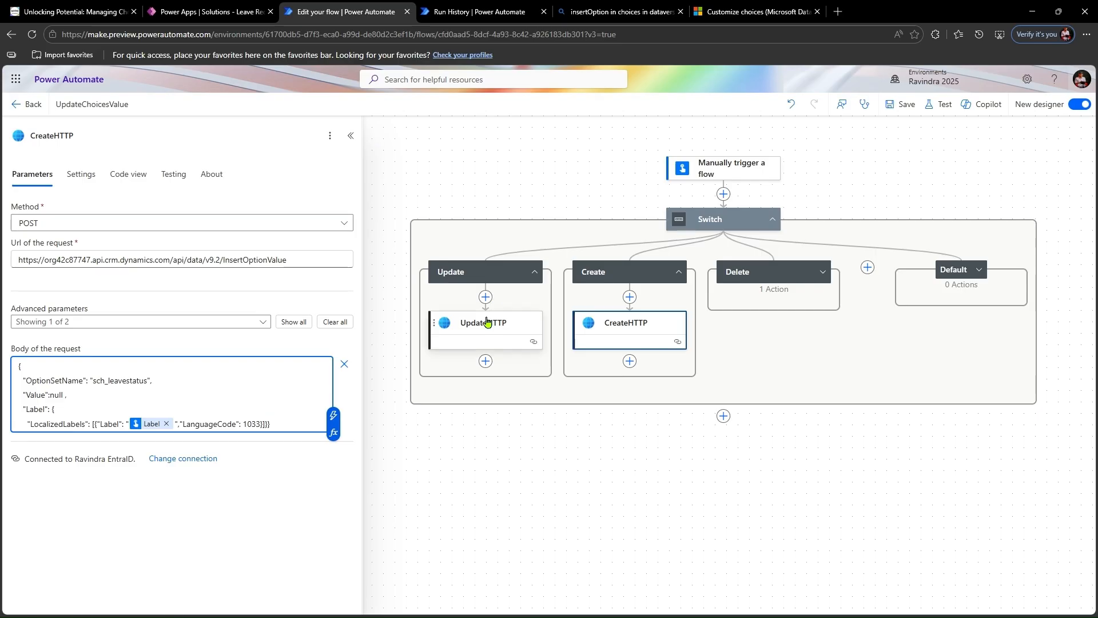
pyautogui.moveTo(487, 321); pyautogui.dragTo(491, 335)
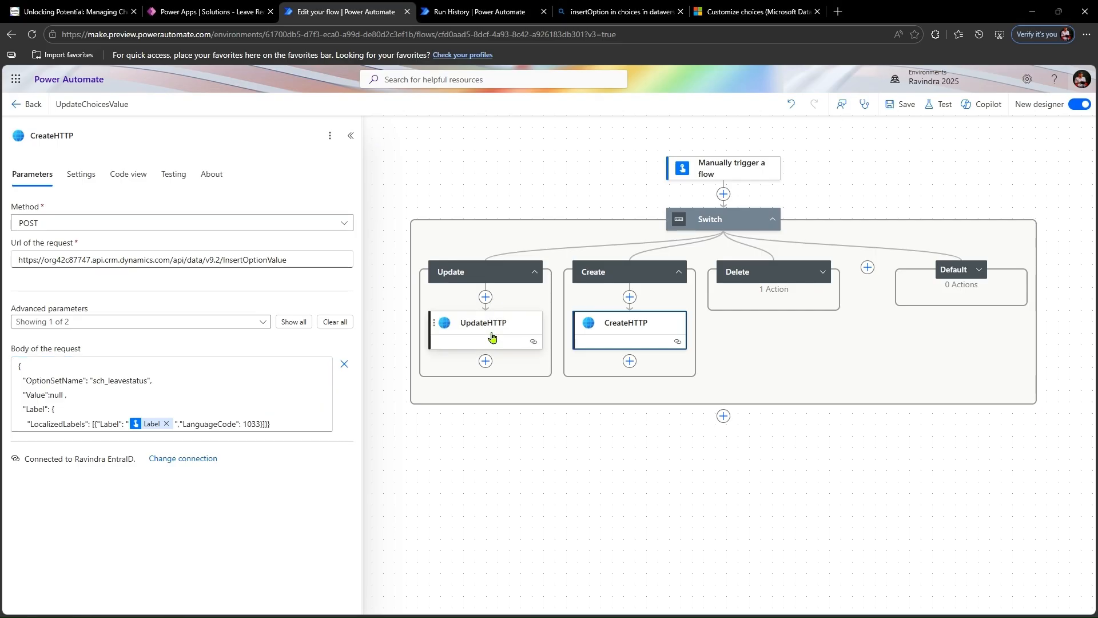
pyautogui.click(491, 336)
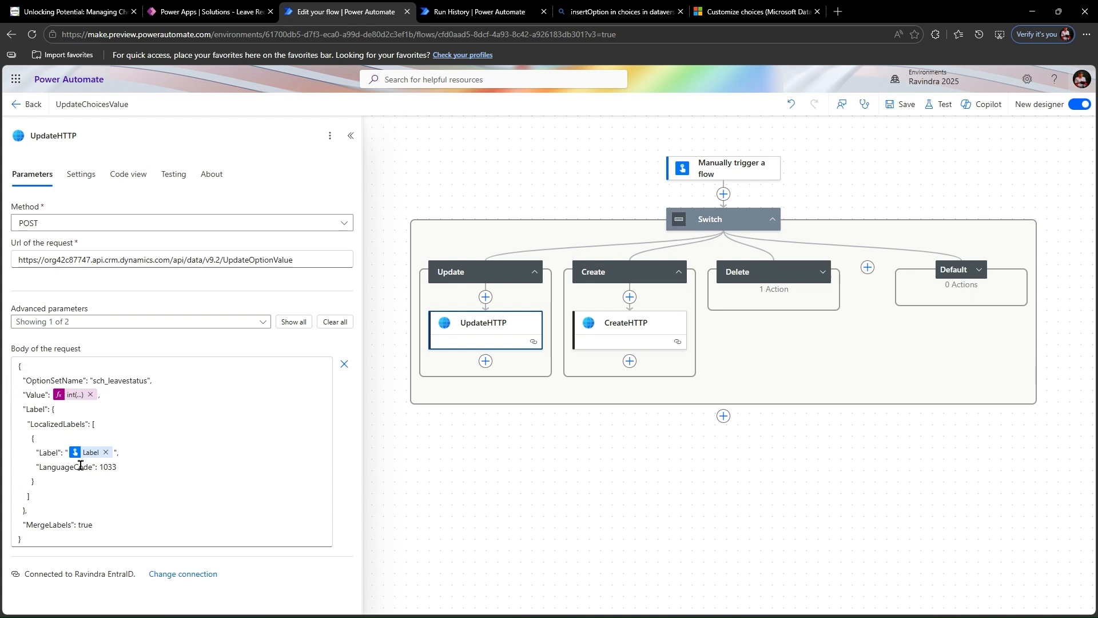
pyautogui.doubleClick(46, 525)
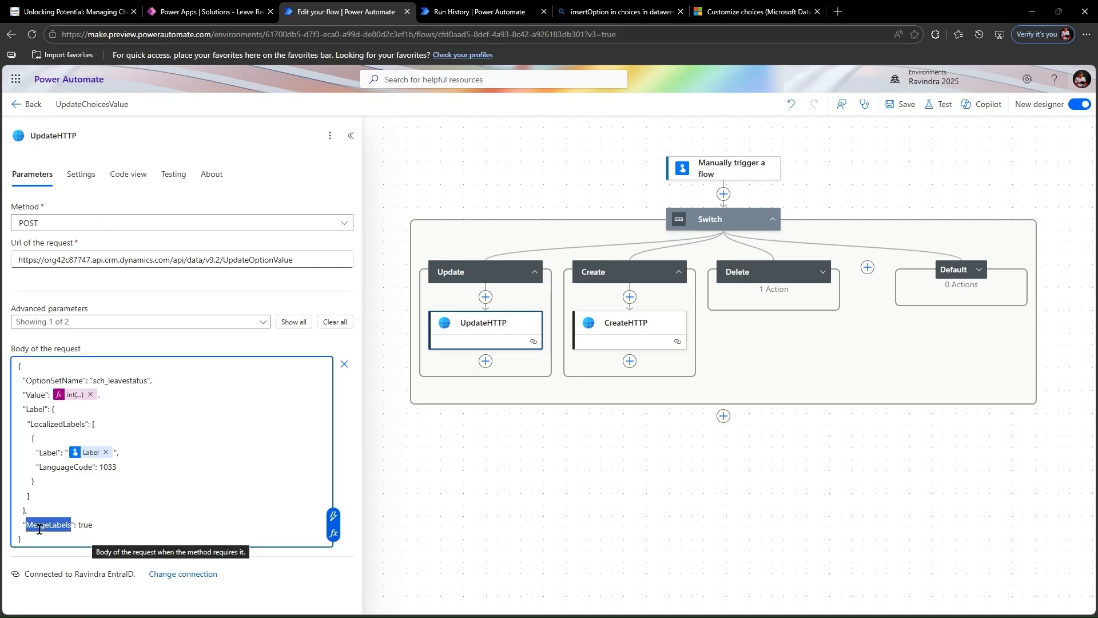
pyautogui.click(98, 522)
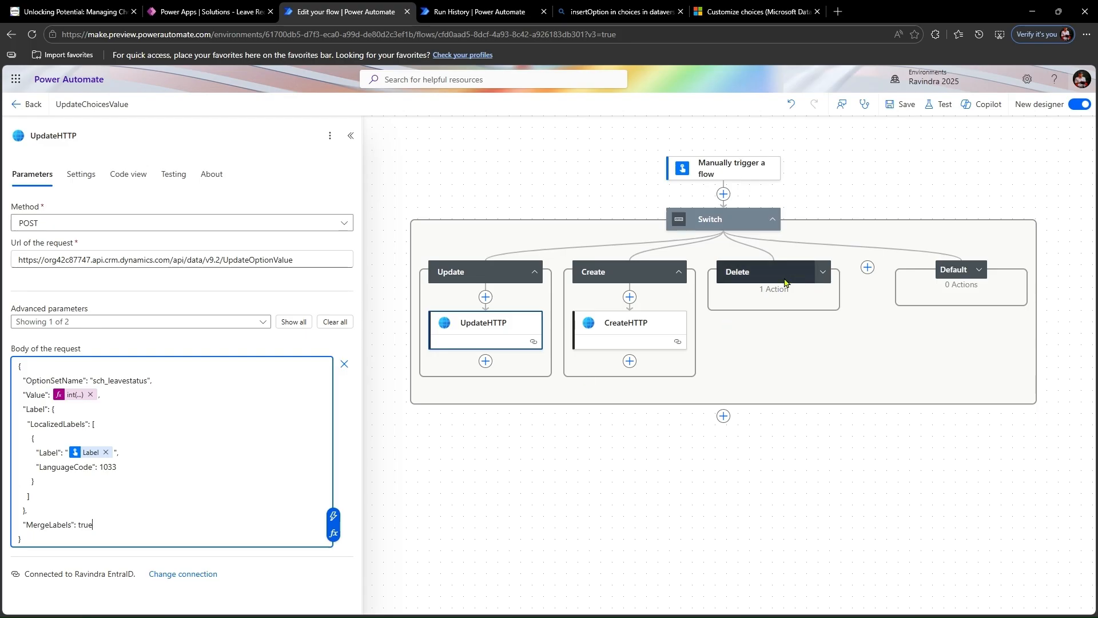
# - Expand the Delete case and review the DeleteHTTP request, highlighting the sch_leavestatus option set name in its body
pyautogui.click(817, 289)
pyautogui.click(823, 273)
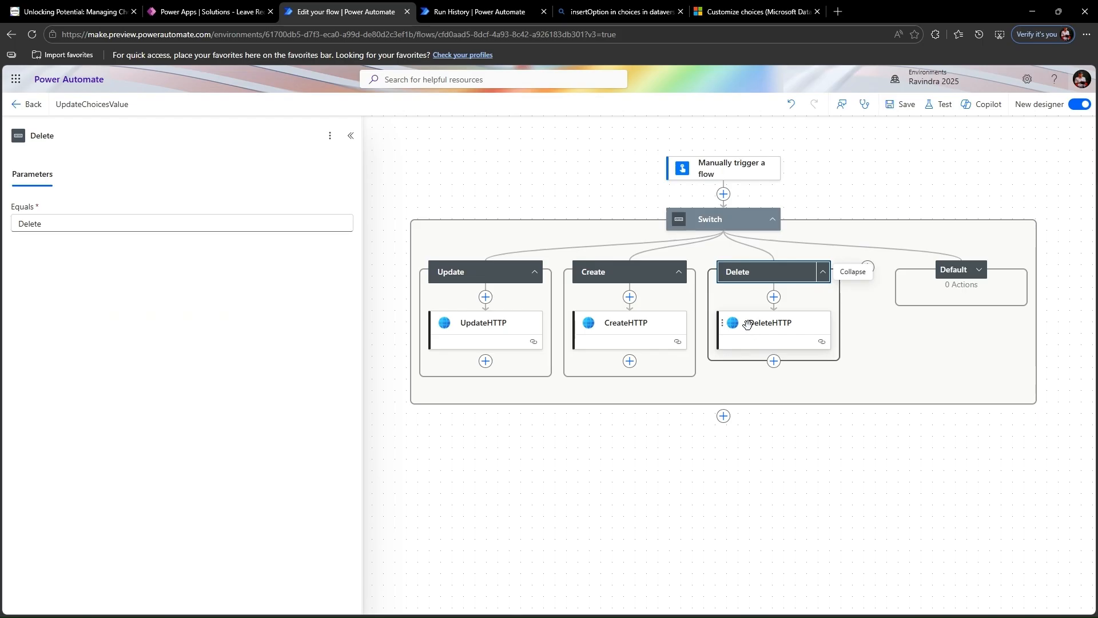
pyautogui.click(749, 326)
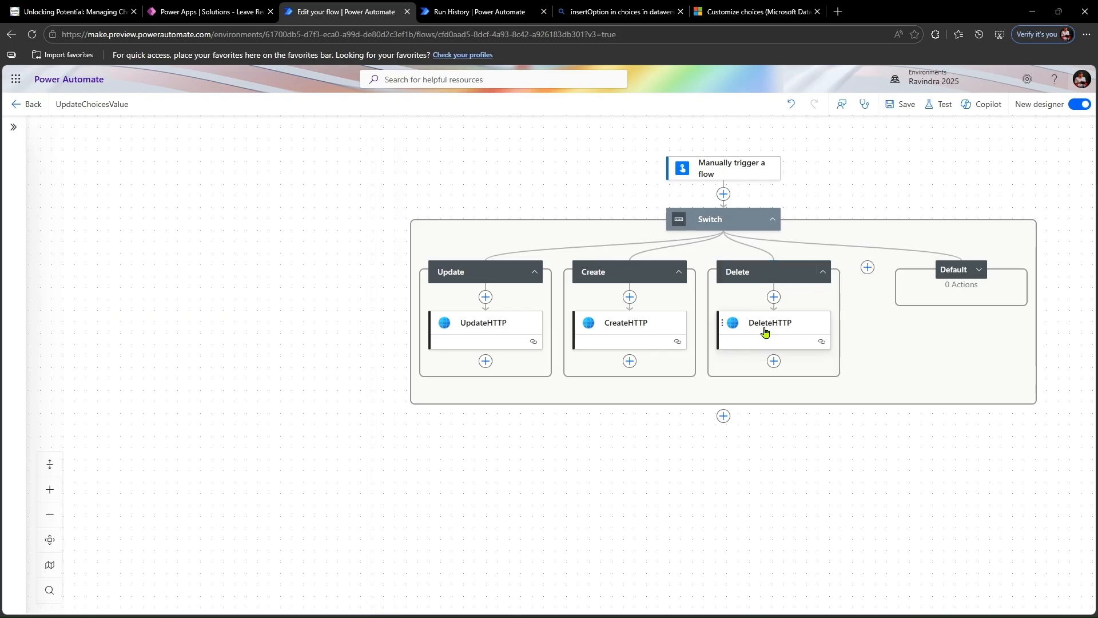
pyautogui.click(766, 333)
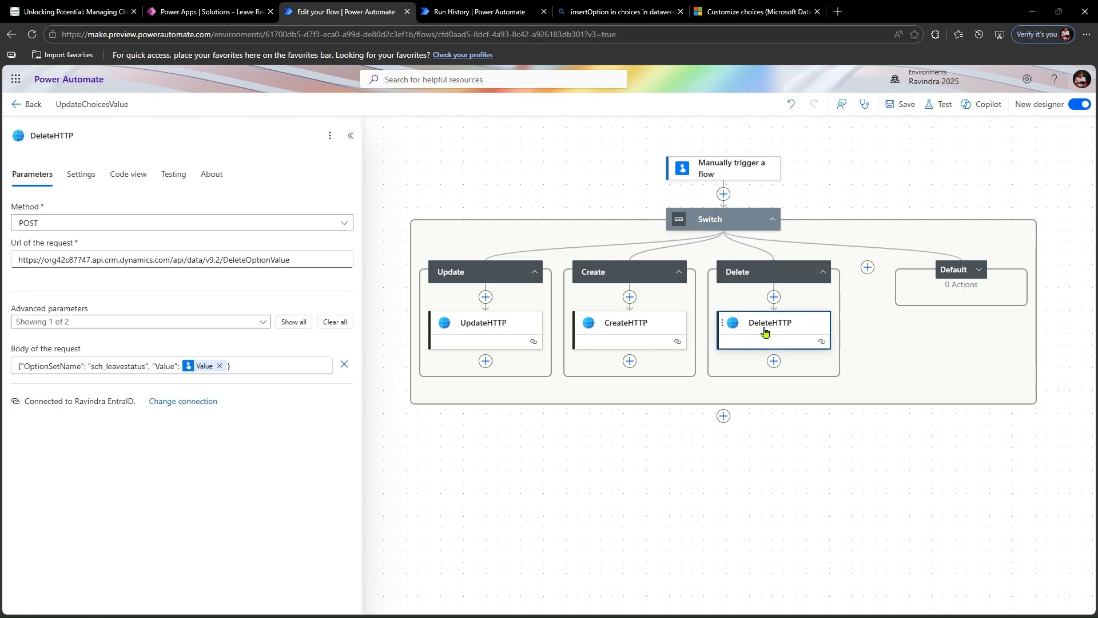
pyautogui.doubleClick(116, 364)
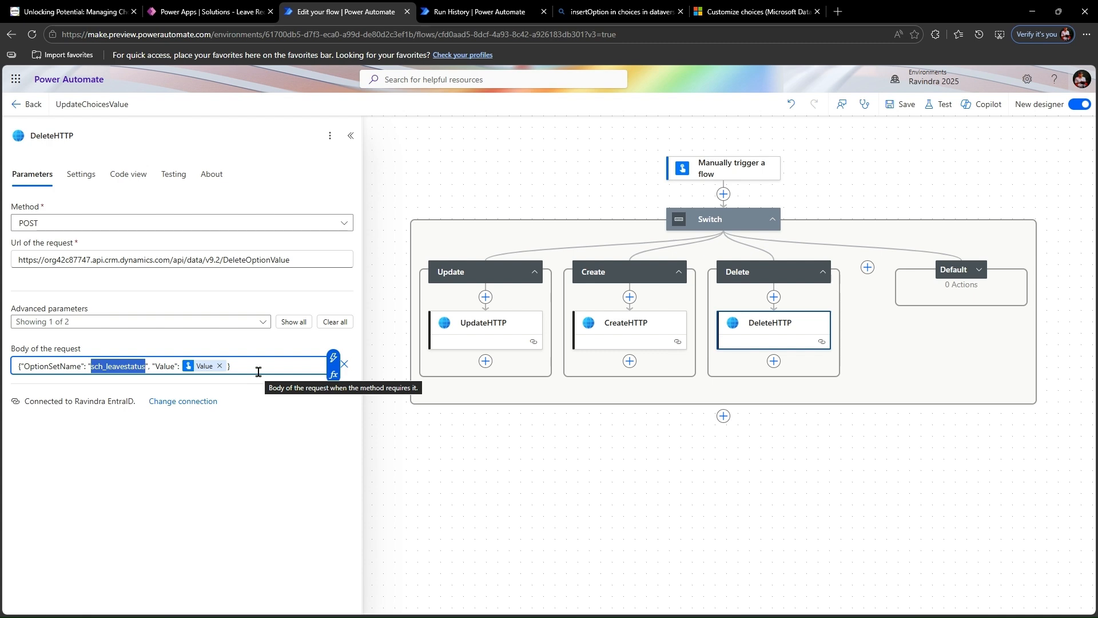
pyautogui.click(241, 410)
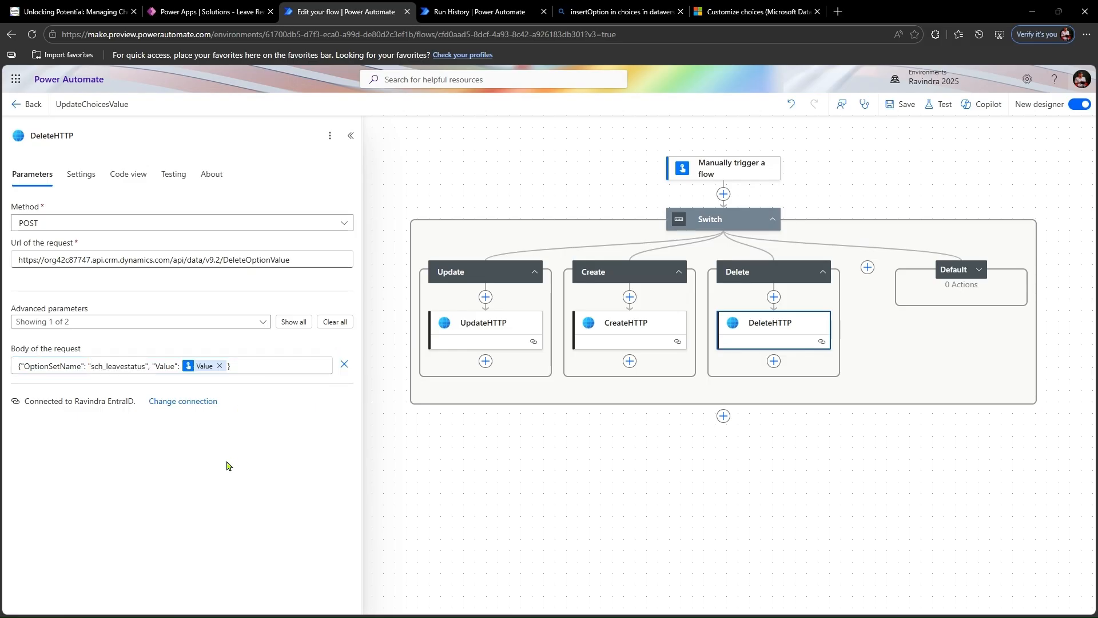